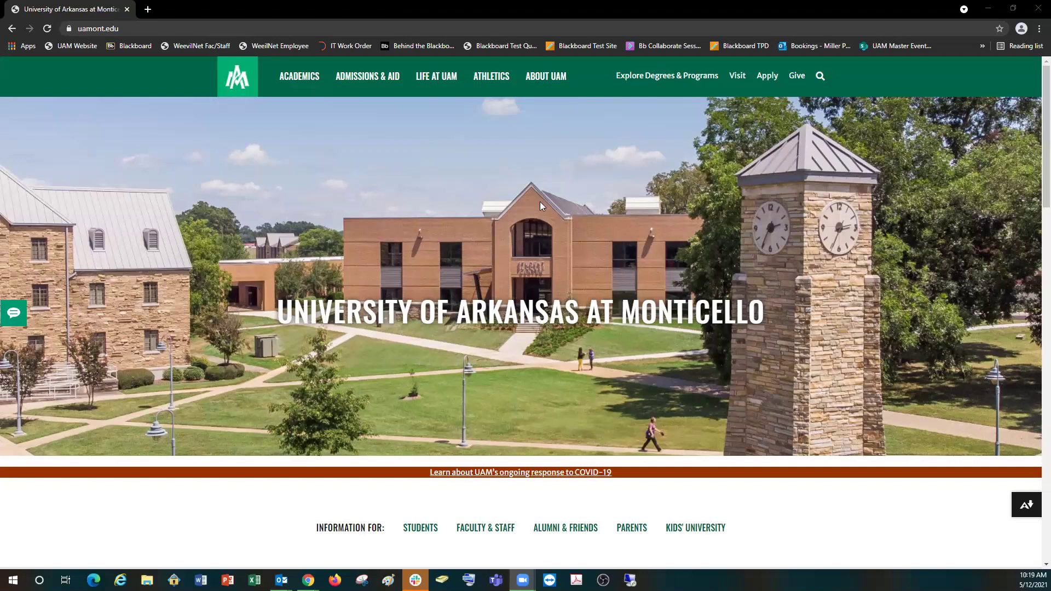
- Go to the UAM Students page, scroll to IT Resources, and follow the Email link
scroll(540, 203, down, 3)
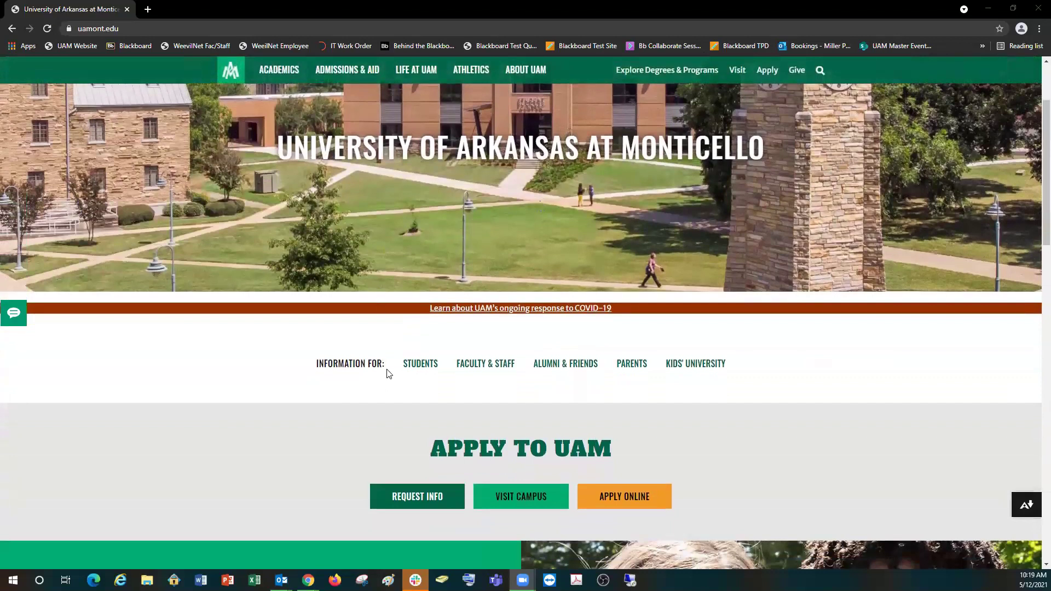
click(427, 368)
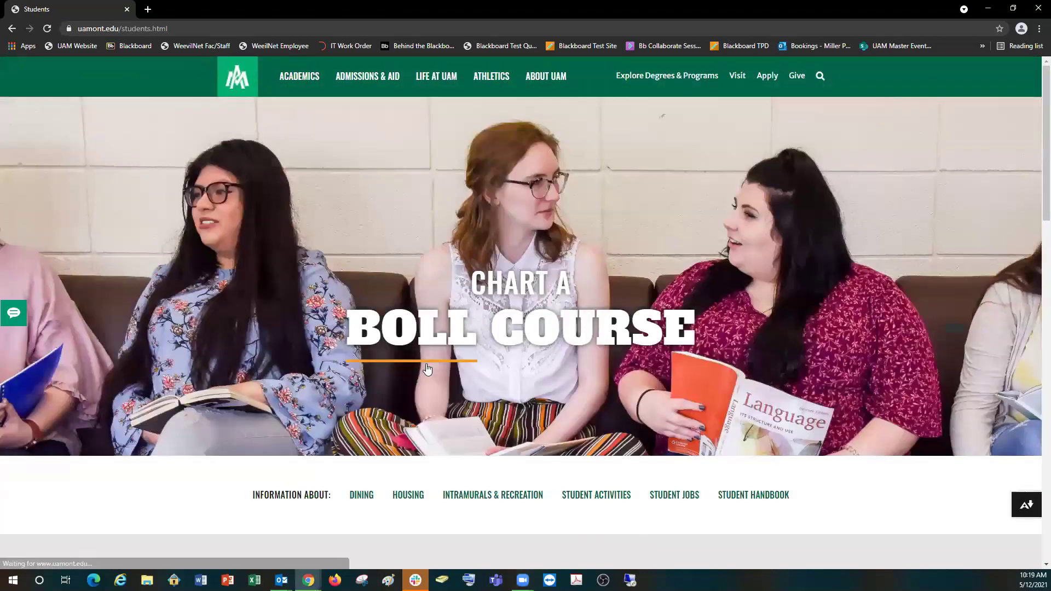
scroll(426, 364, down, 3)
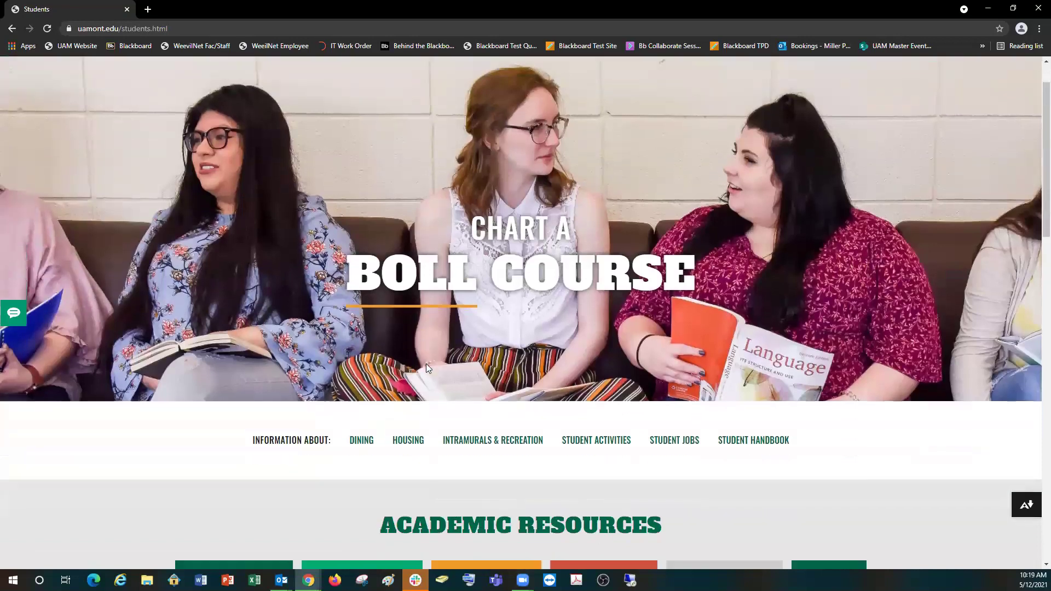
scroll(428, 368, down, 3)
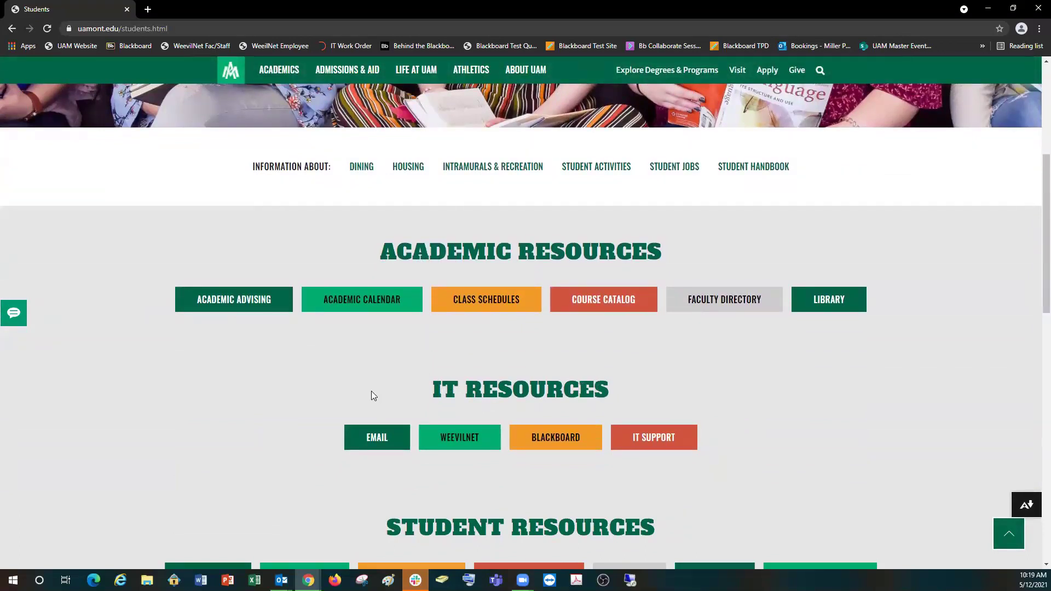
click(376, 440)
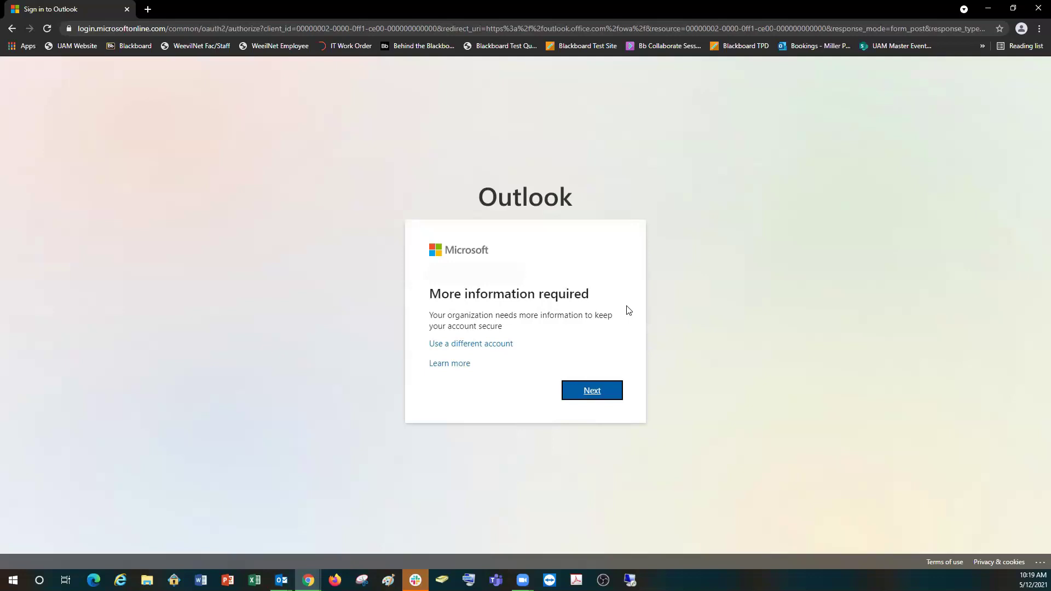
- Continue past 'More information required' and expand the contact-method list on the verification page
click(586, 391)
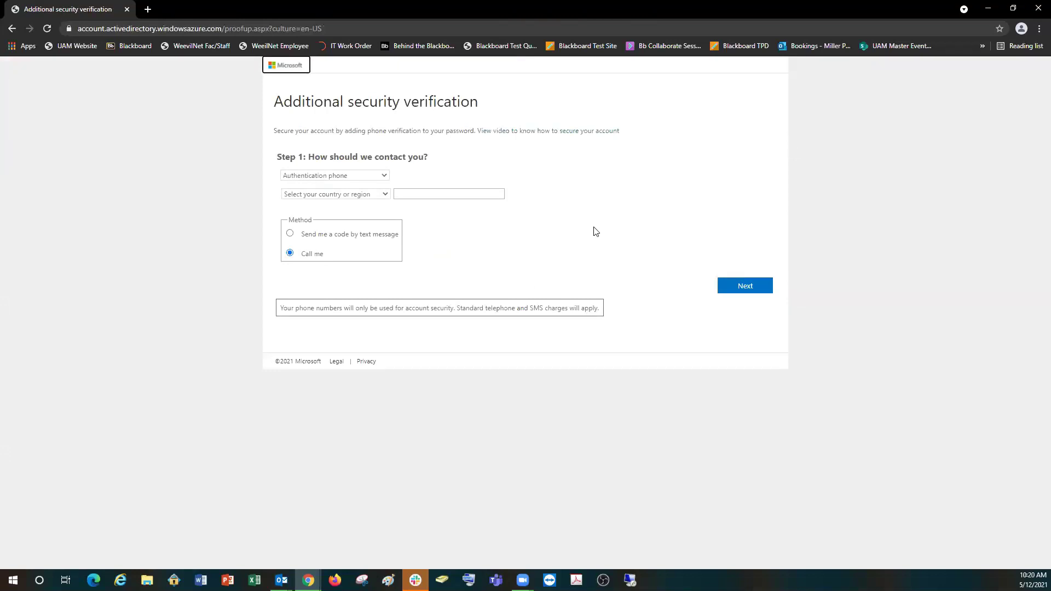
click(386, 175)
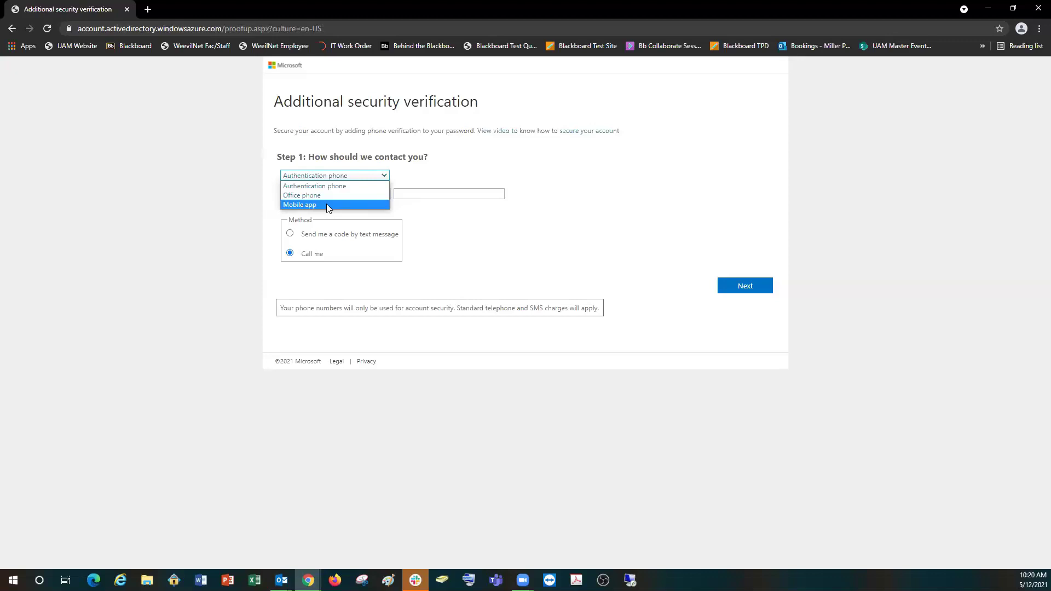
- Choose Mobile app with 'Receive notifications for verification' and start its setup
click(326, 205)
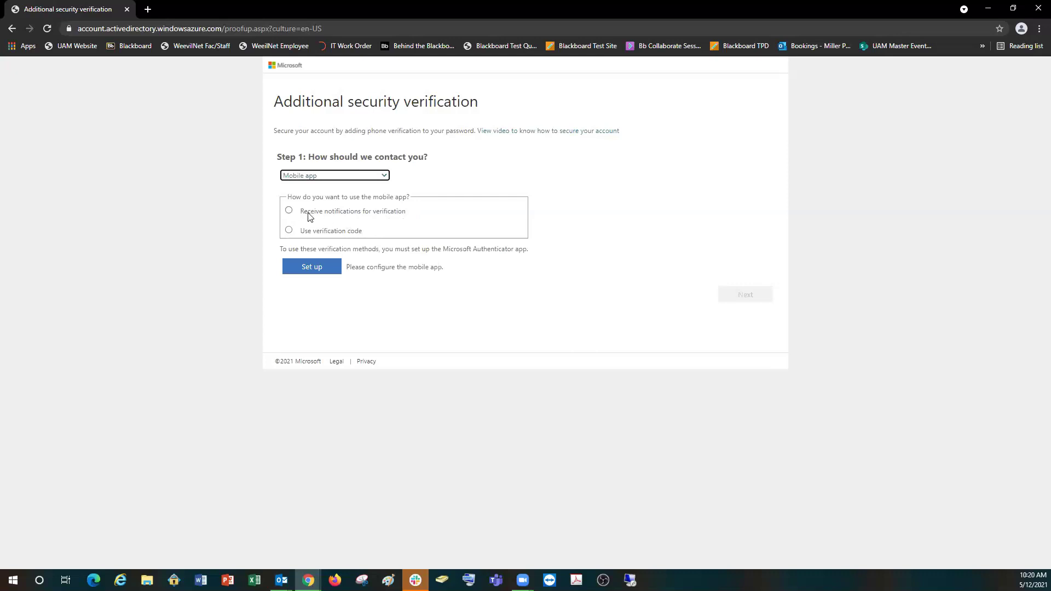
click(289, 211)
click(311, 268)
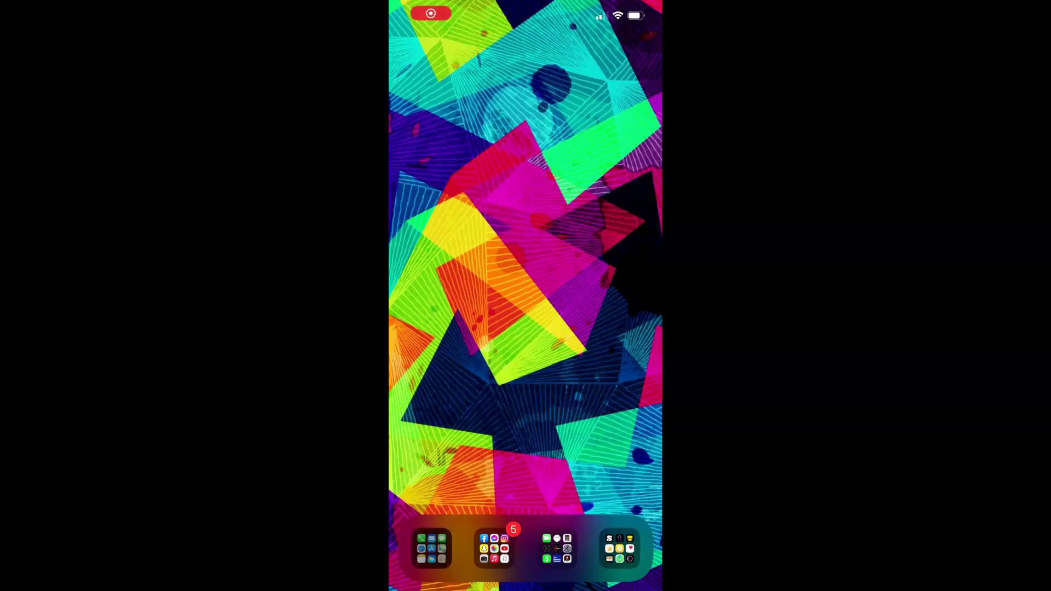
- Find and download Microsoft Authenticator from the iPhone App Store
click(524, 291)
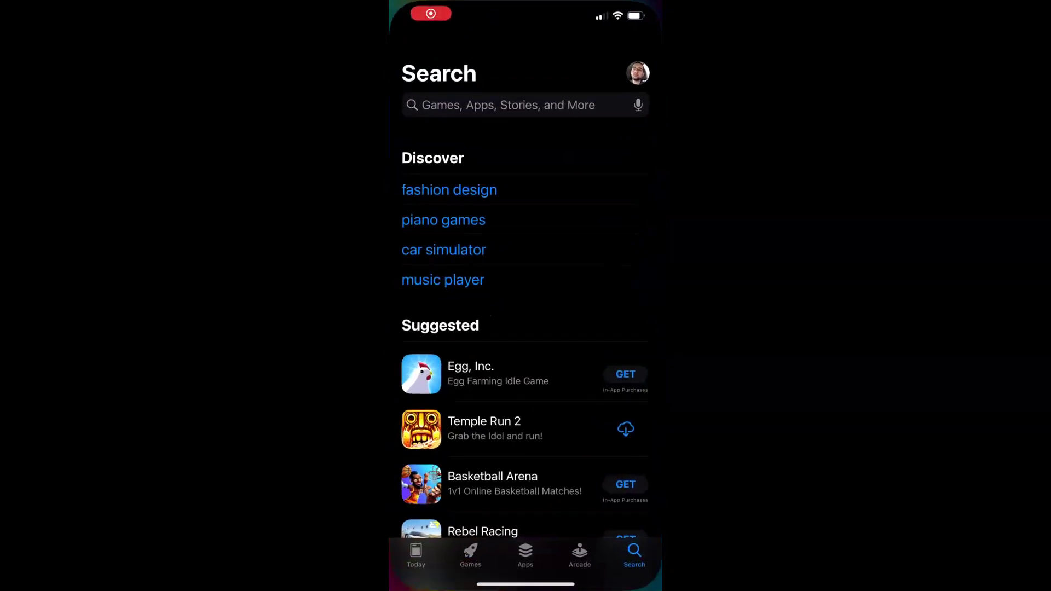
click(503, 105)
text(micr)
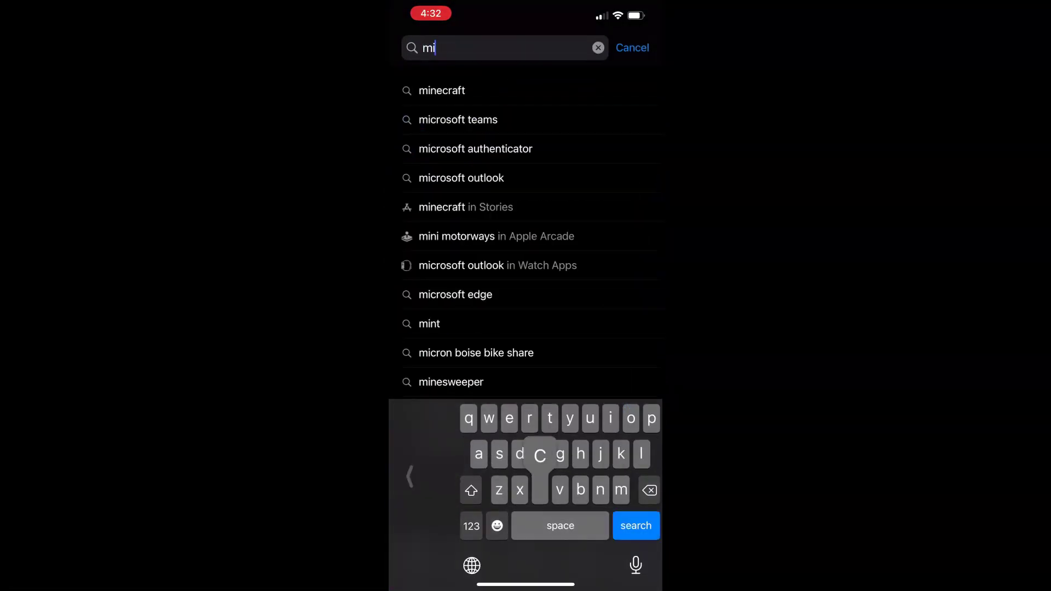
click(476, 119)
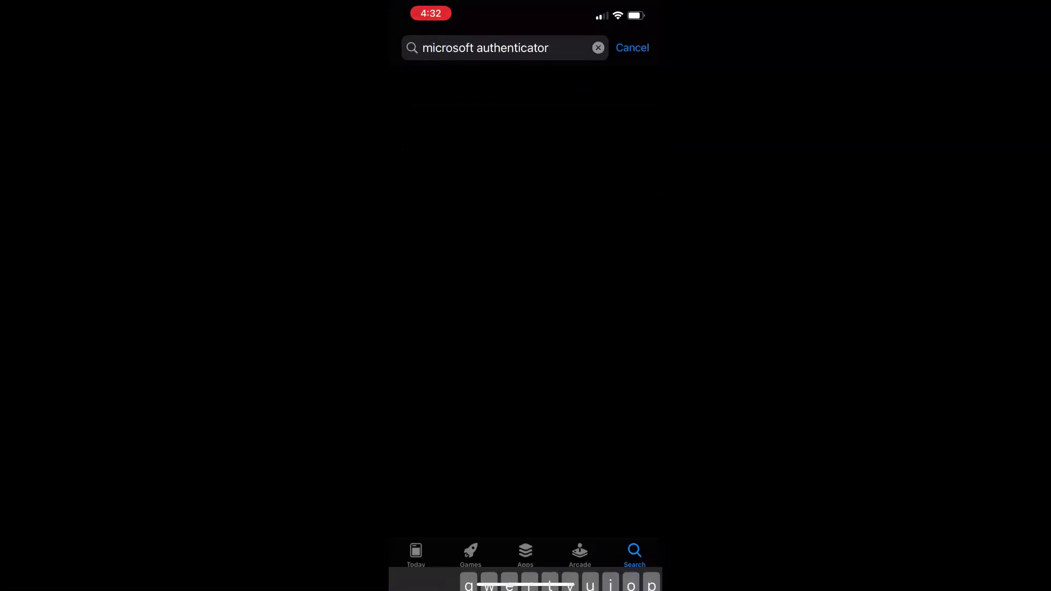
click(639, 353)
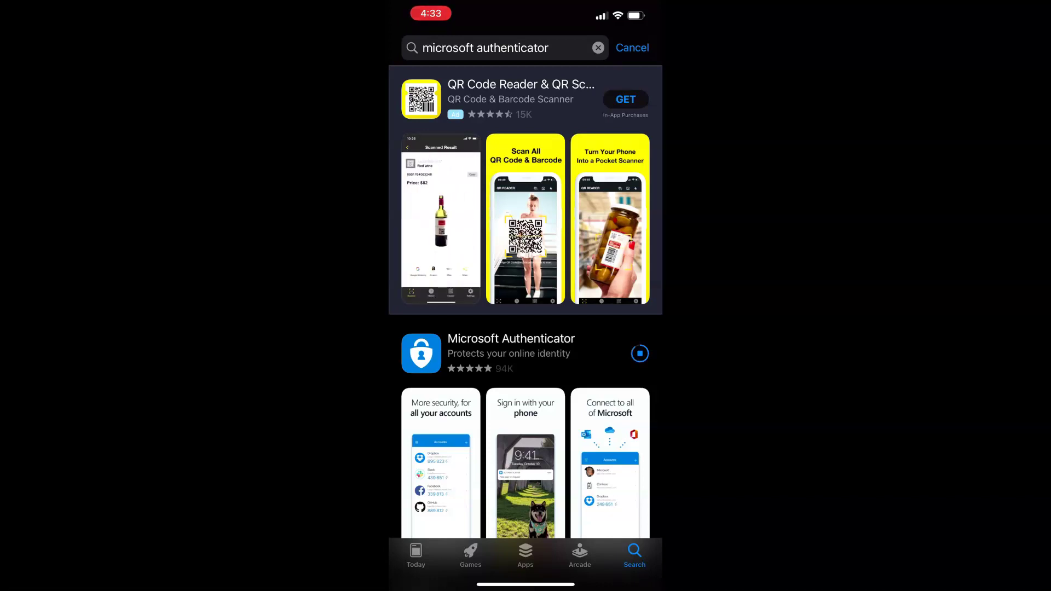
- Add the school account in Authenticator by QR code, allowing camera access and notifications
click(626, 353)
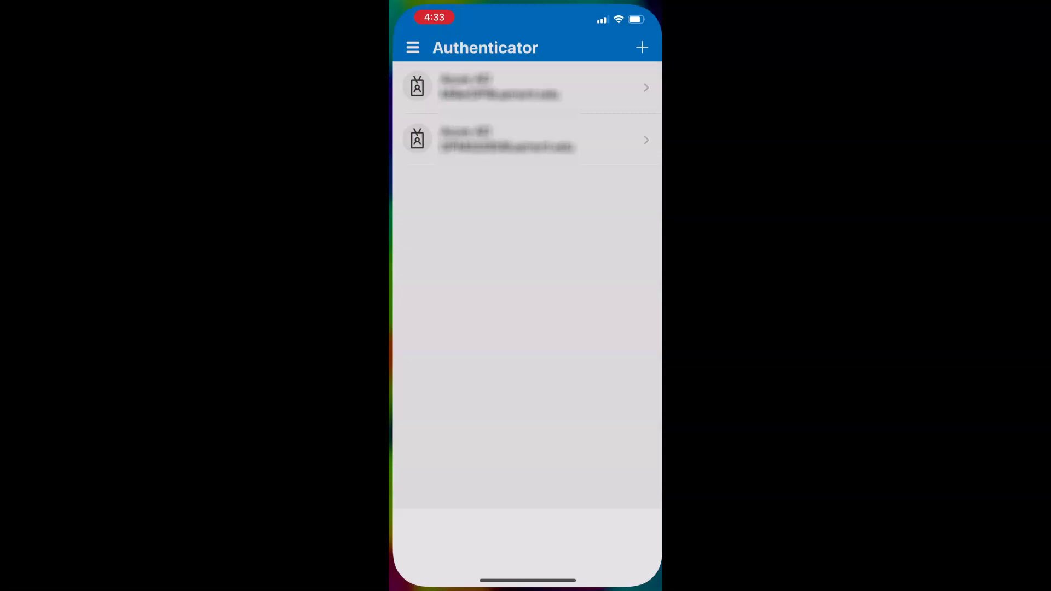
click(525, 516)
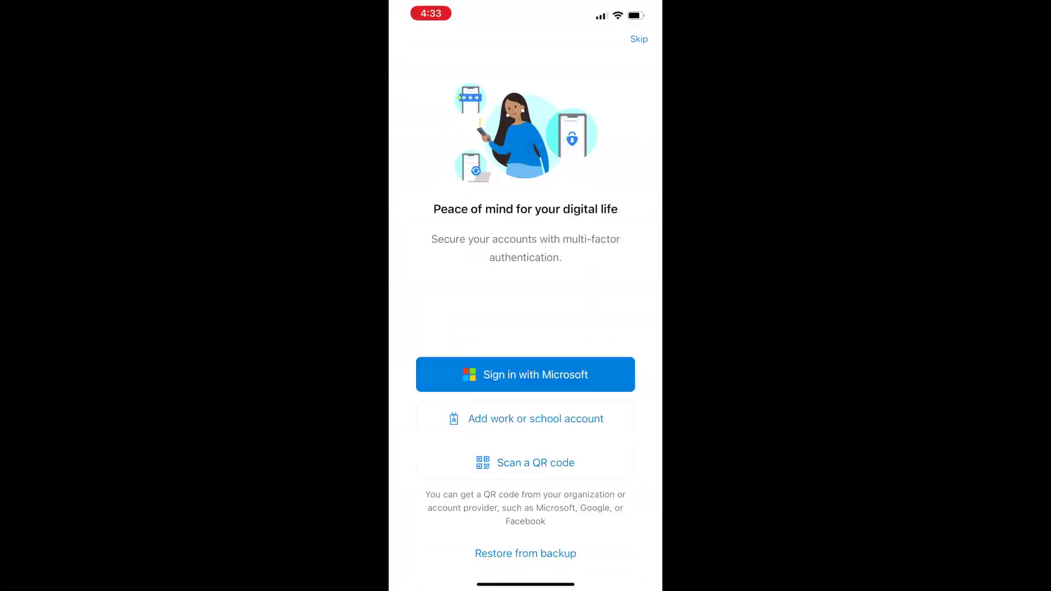
click(525, 462)
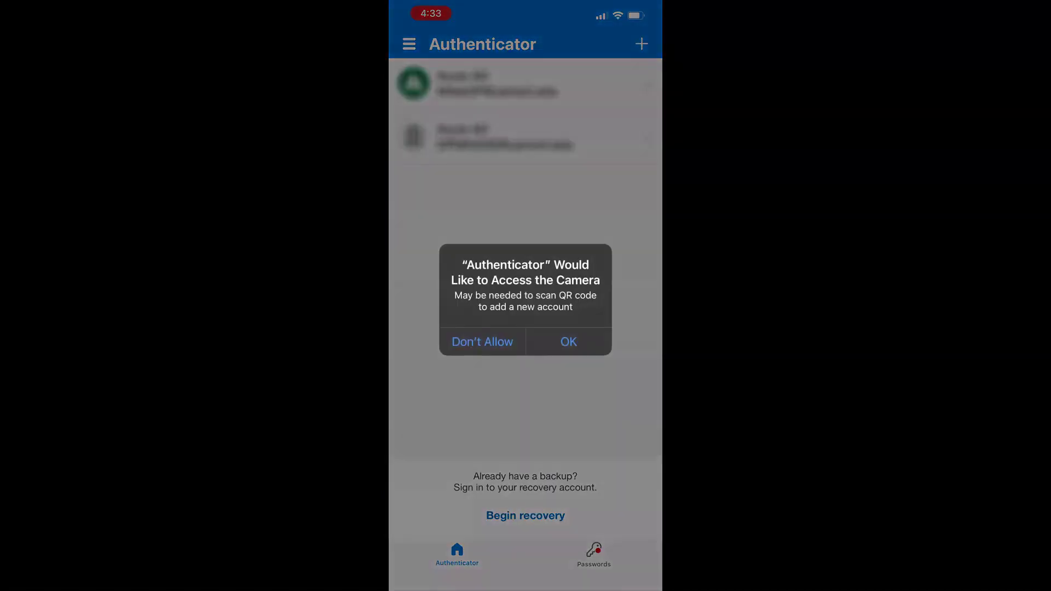
click(568, 342)
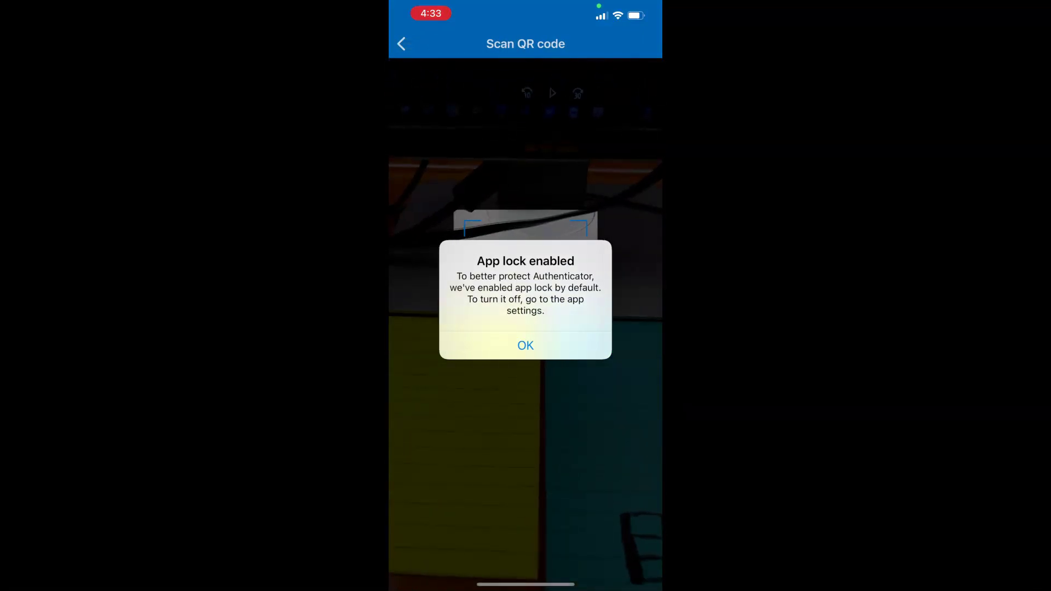
click(525, 345)
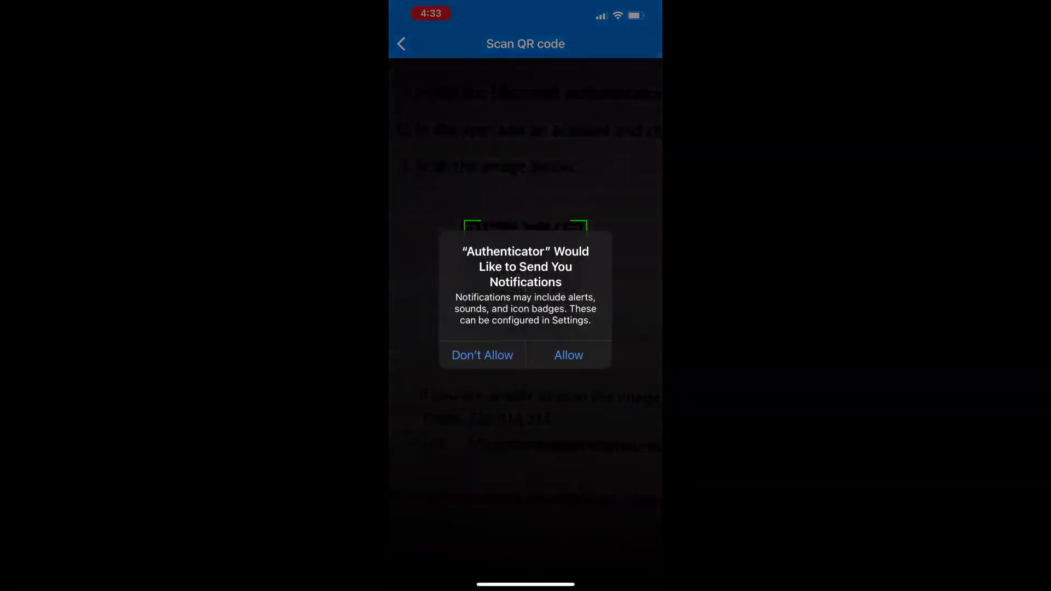
click(568, 355)
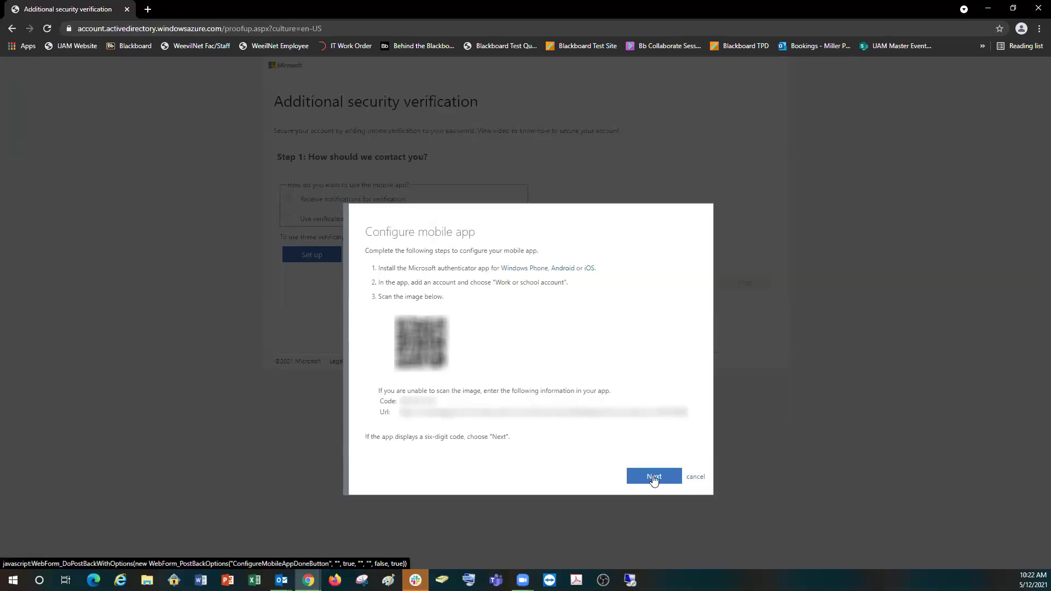
- Confirm the mobile app configuration and proceed through the notification verification check
click(653, 476)
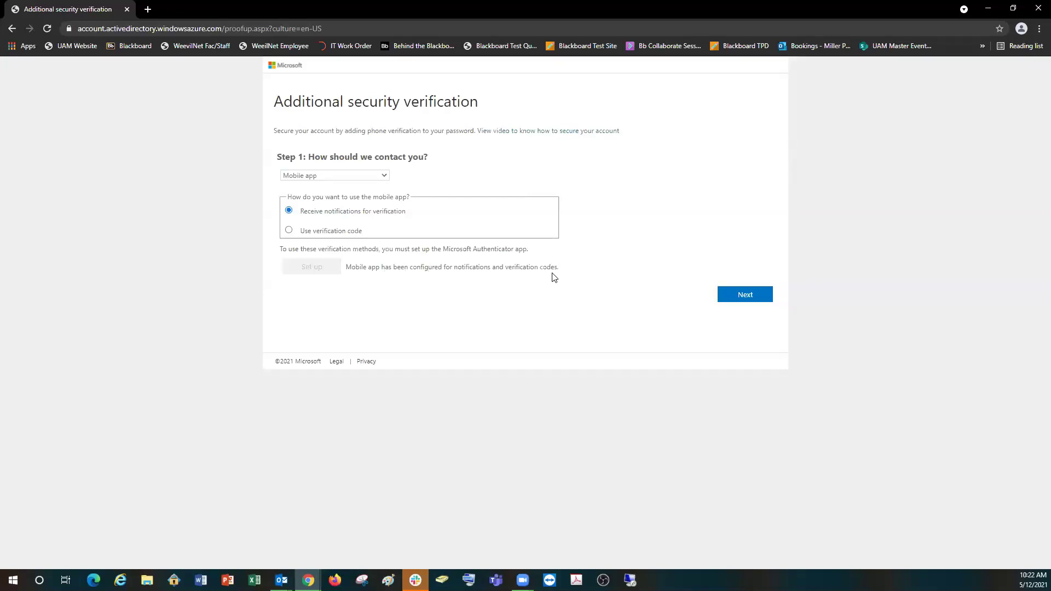
click(743, 300)
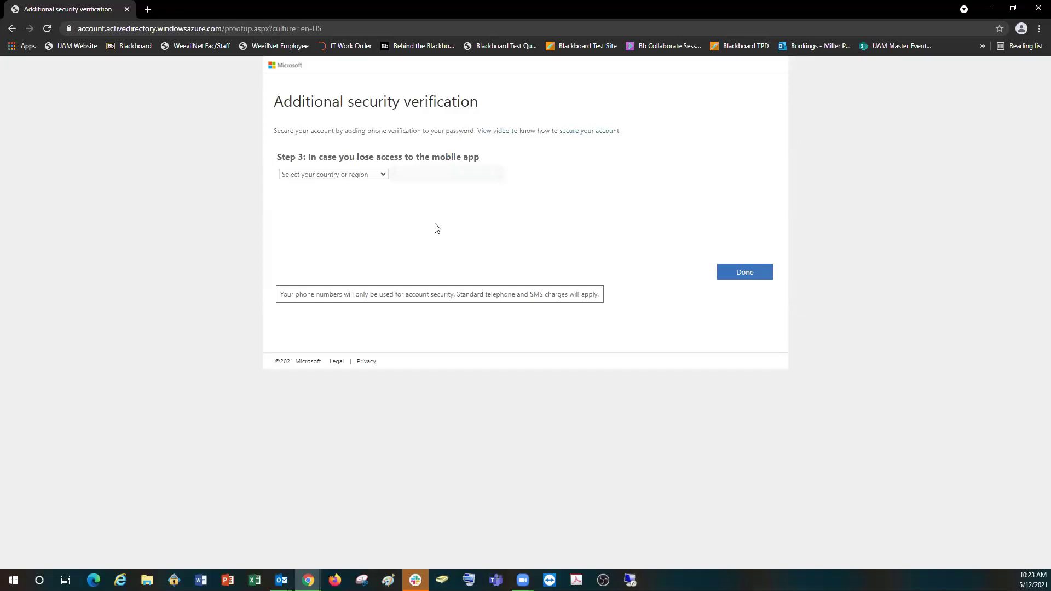
- Enter a United States (+1) backup phone number from autofill and finish with Done
click(383, 176)
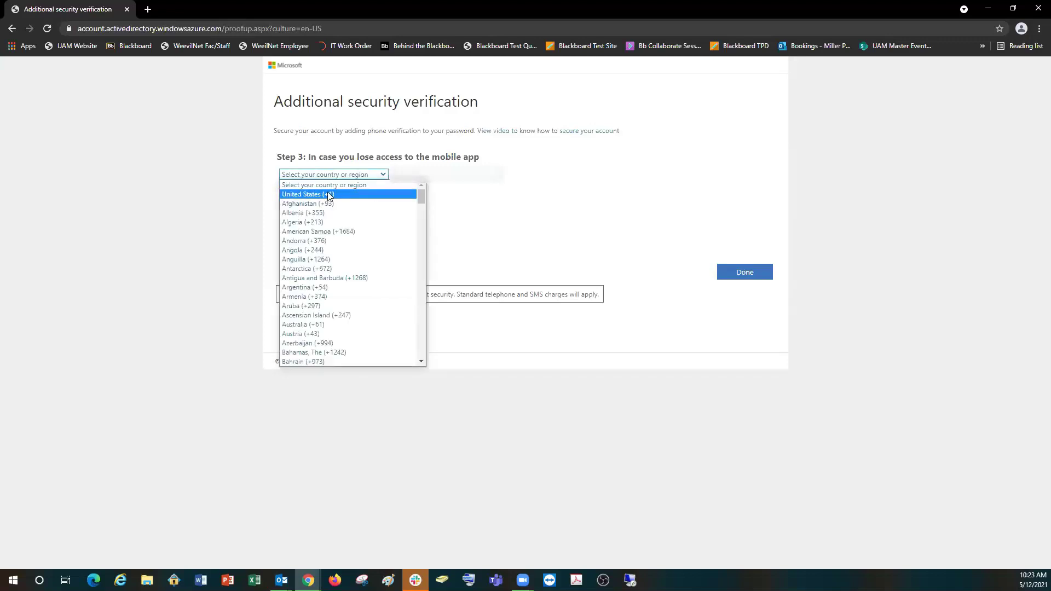
click(312, 194)
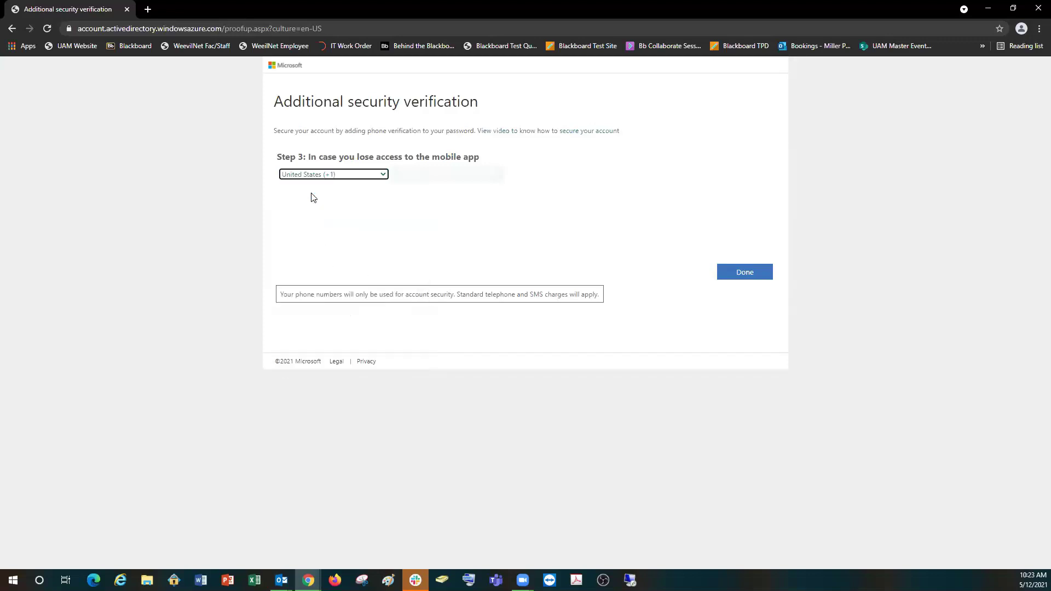
click(398, 174)
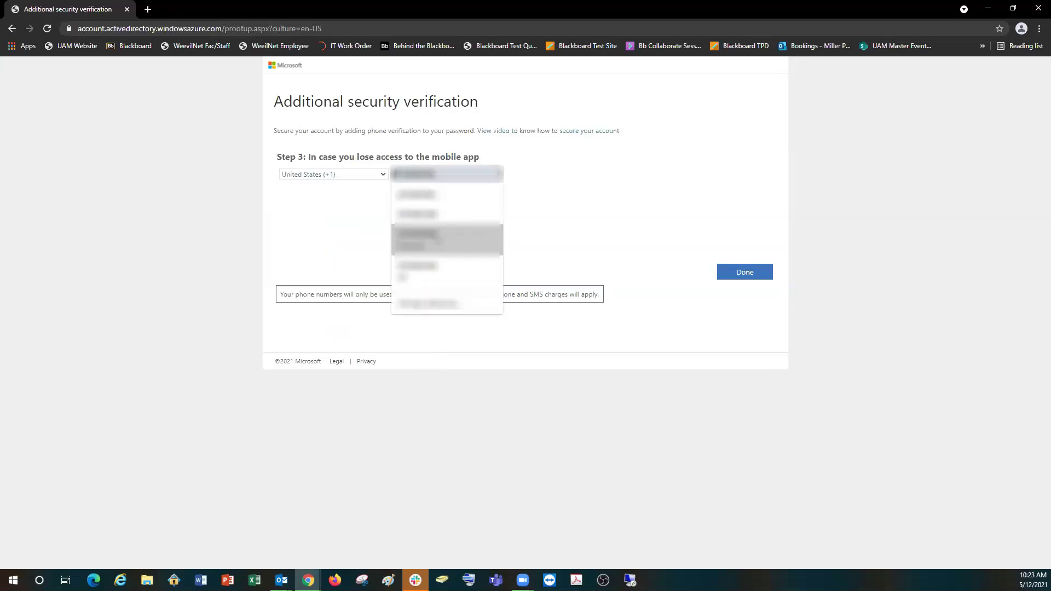
click(437, 240)
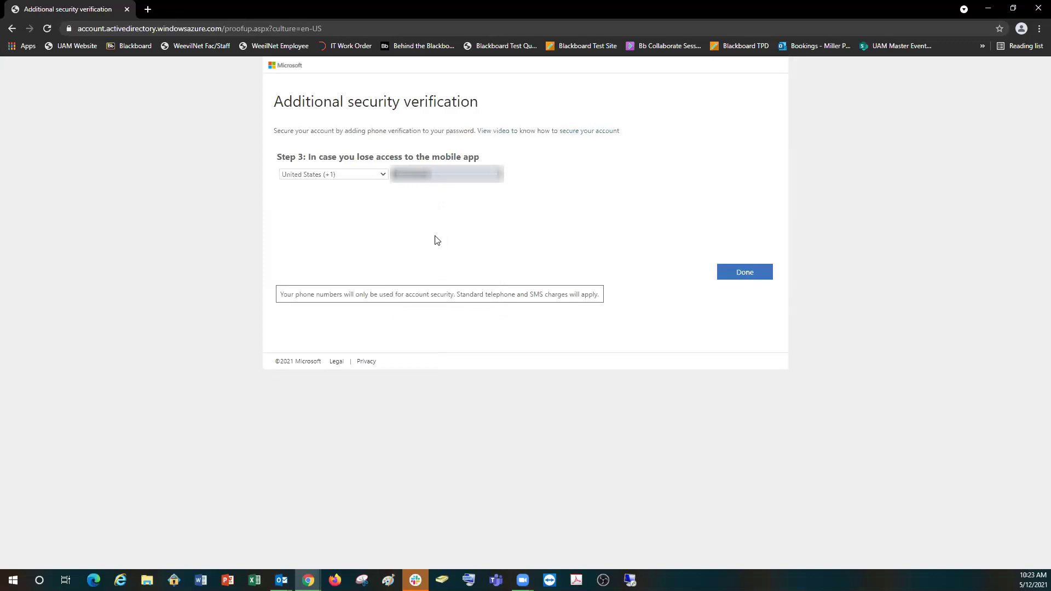
click(758, 277)
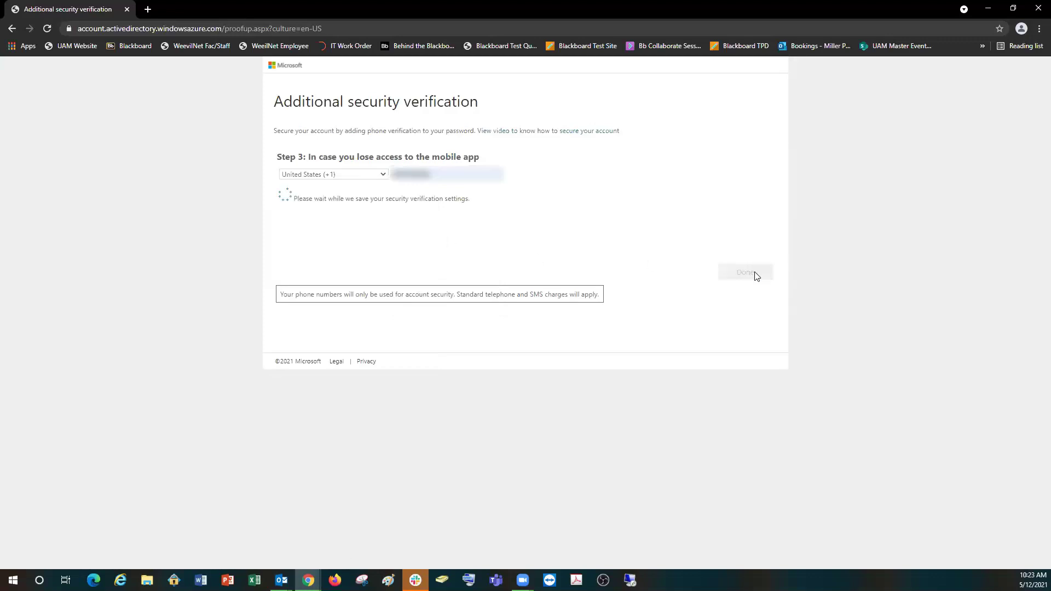
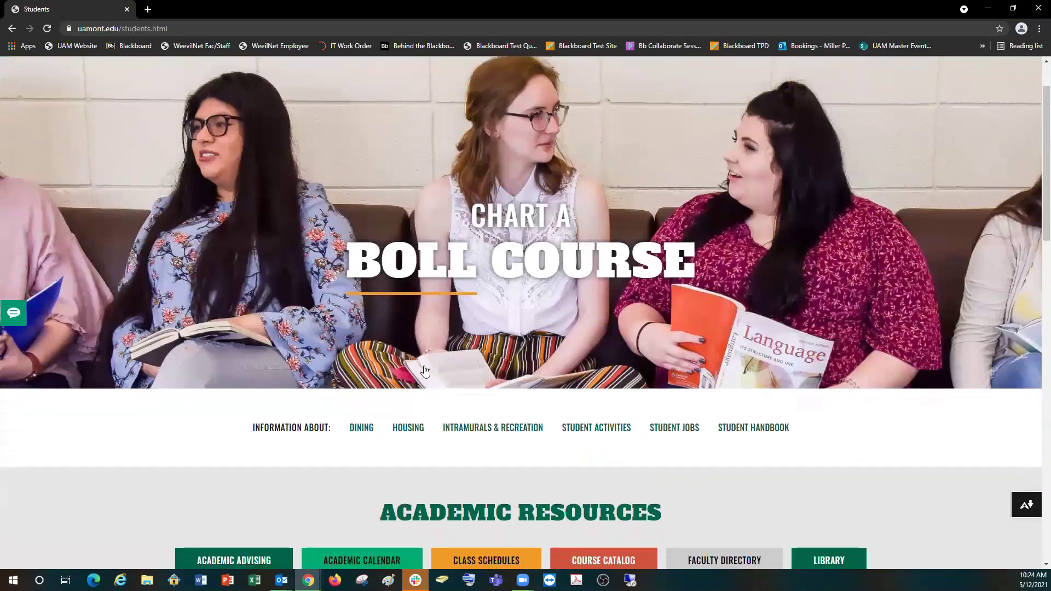
scroll(426, 372, down, 1)
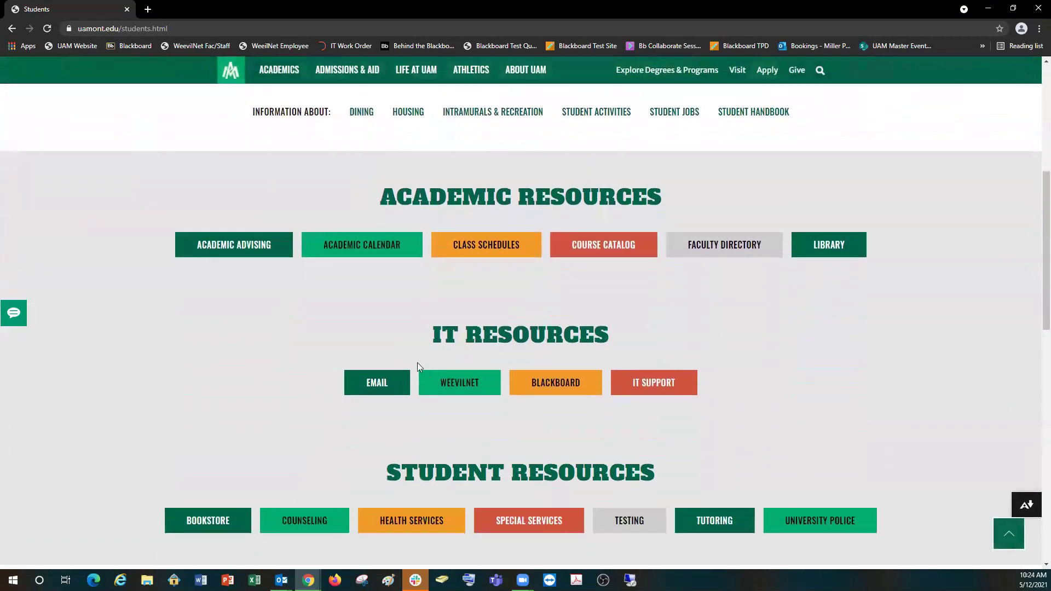
- Sign in to the university Outlook email with the saved account's password and stay signed in
click(377, 387)
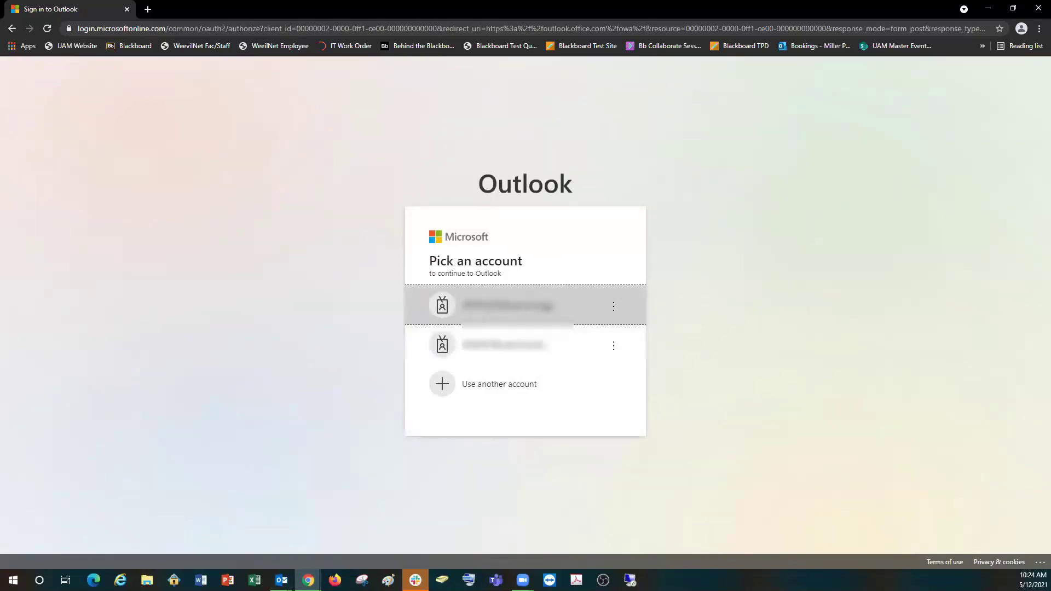
click(534, 305)
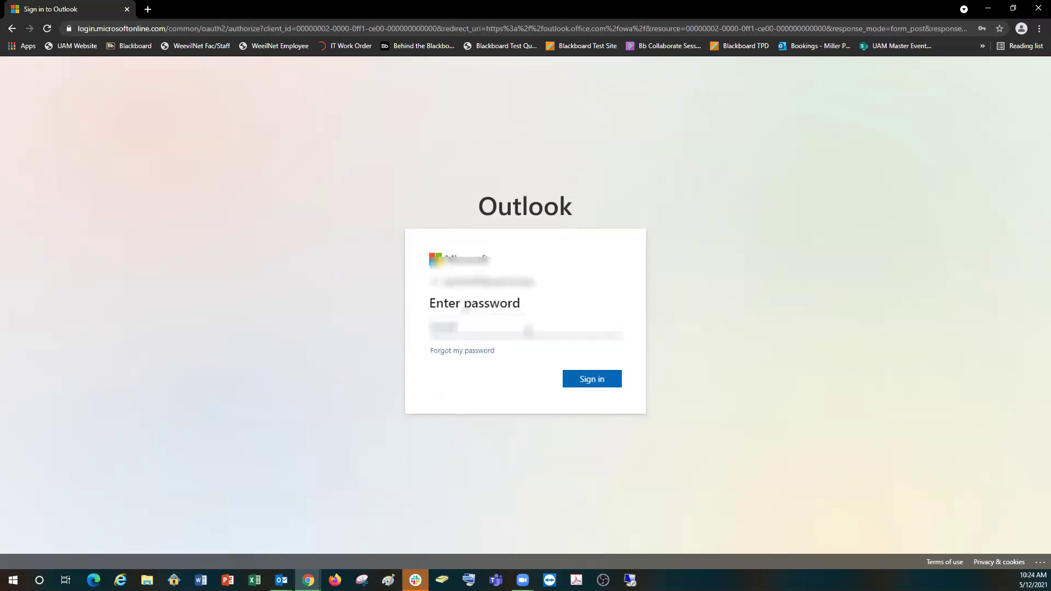
click(527, 330)
key(BackSpace)
text(*******)
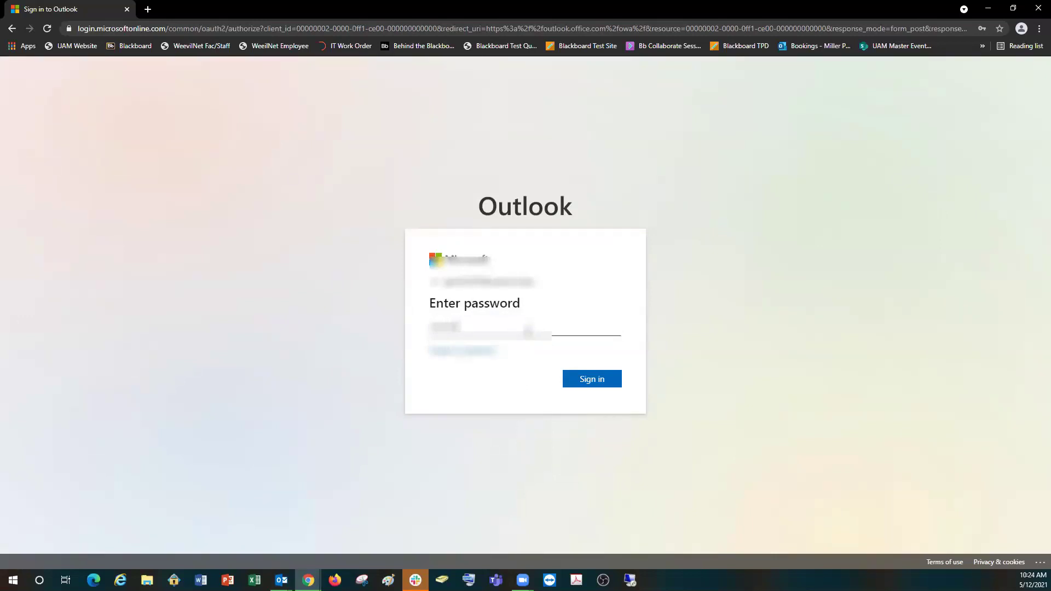
click(578, 385)
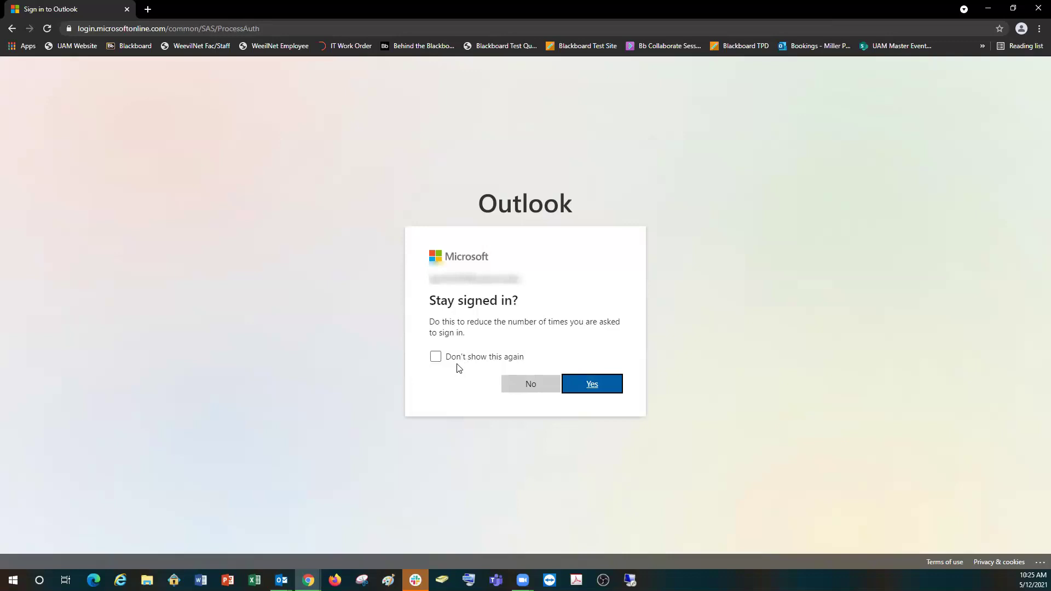
click(602, 385)
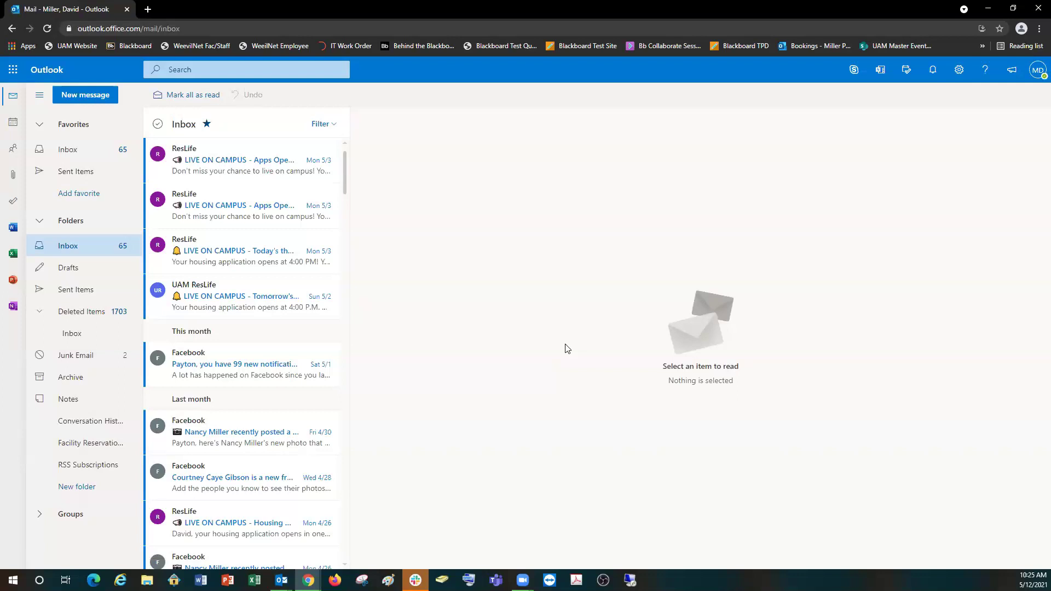
- Go from the UAM homepage through the Students page to the IT Support page
click(90, 47)
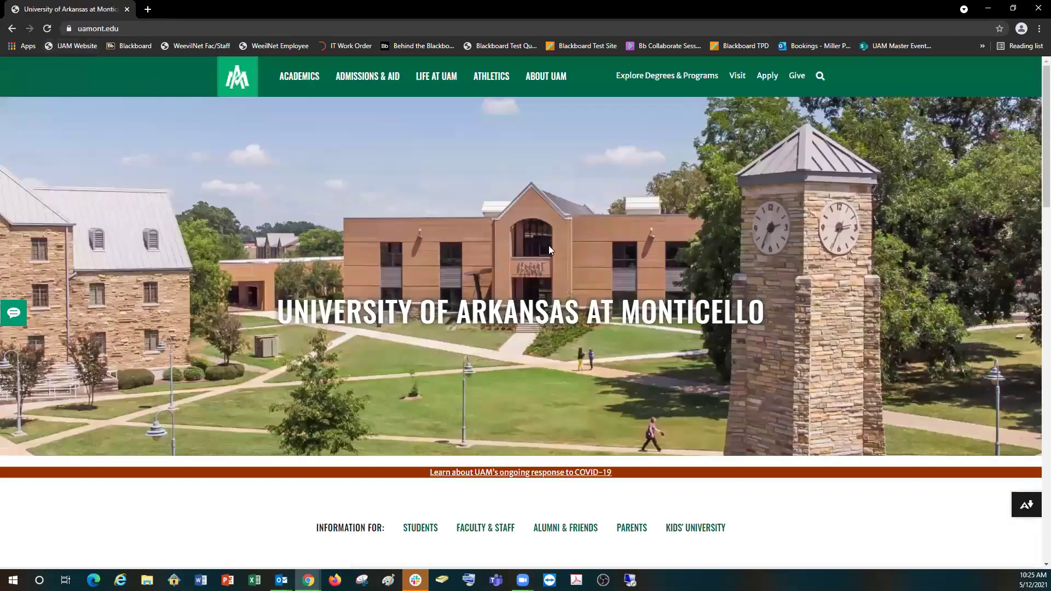
scroll(550, 249, down, 3)
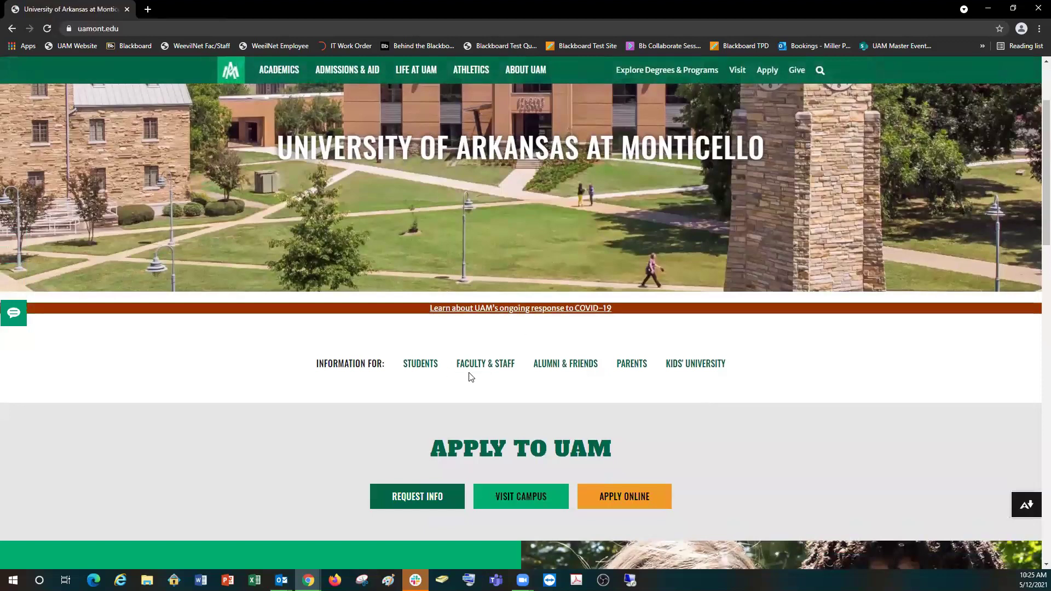
click(423, 365)
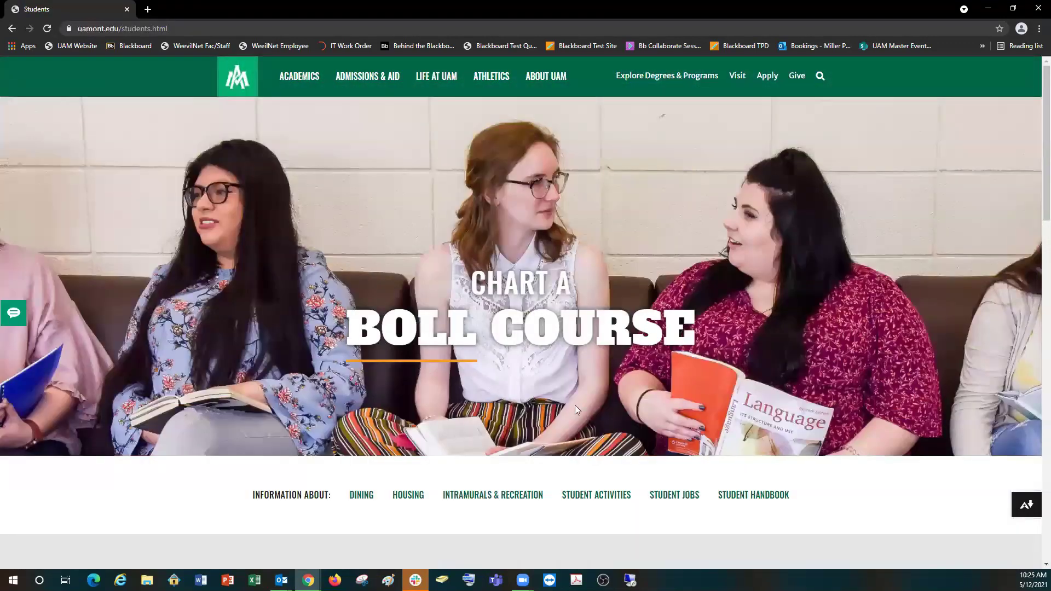
scroll(578, 408, down, 5)
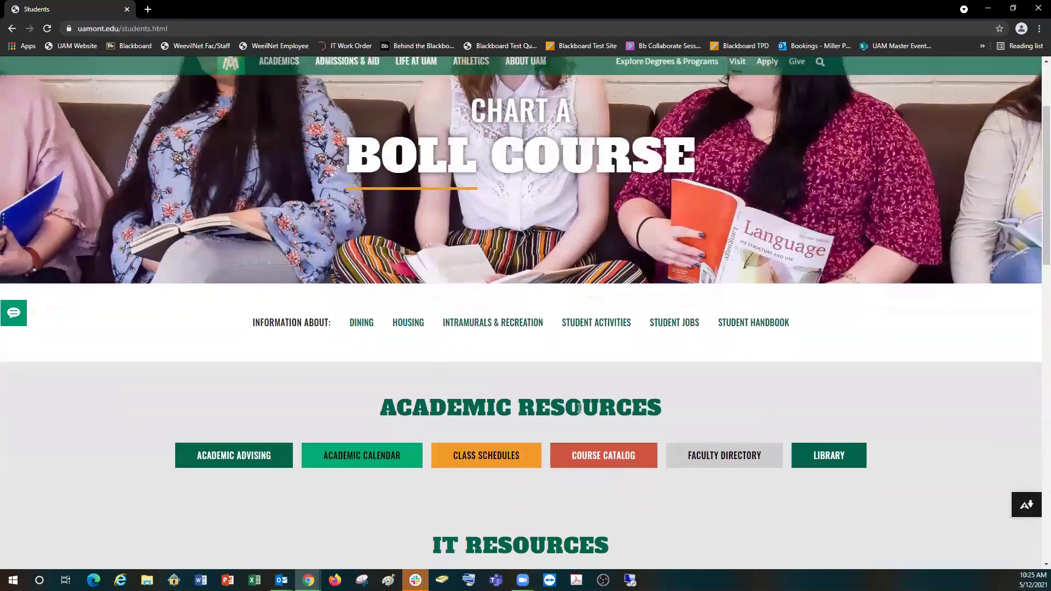
scroll(579, 408, down, 2)
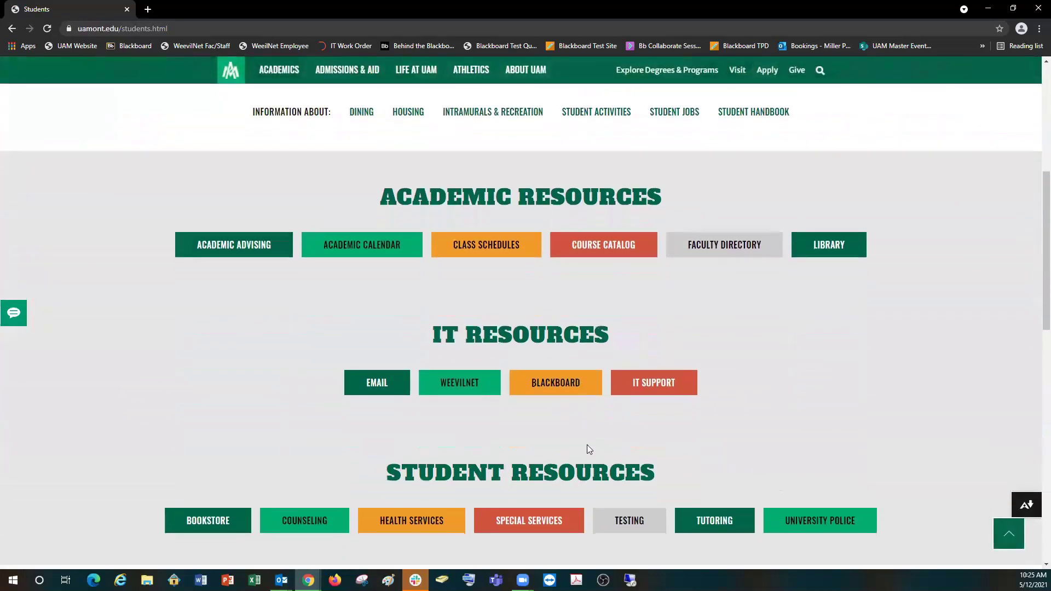
click(655, 391)
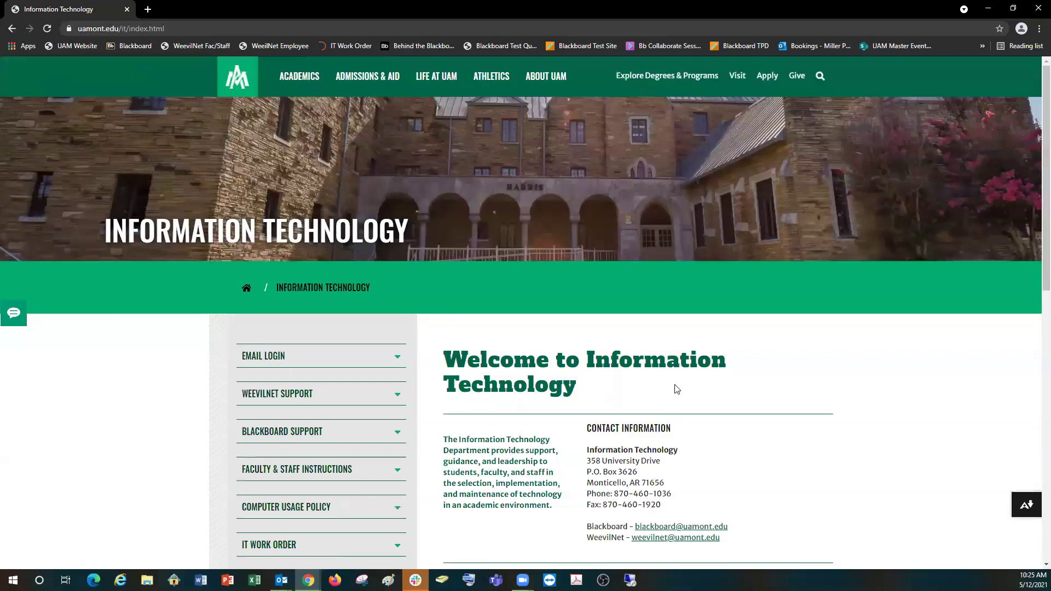
- Under Information for Students, open the Register to Unlock/Change Password with Office365 guide
scroll(678, 387, down, 1)
scroll(678, 388, down, 3)
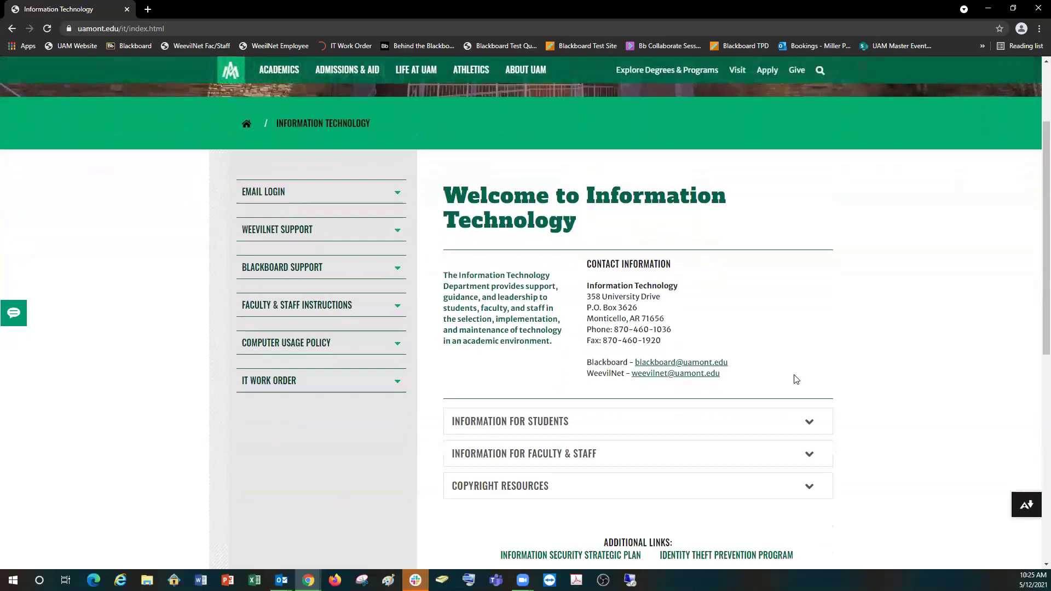
scroll(796, 380, down, 1)
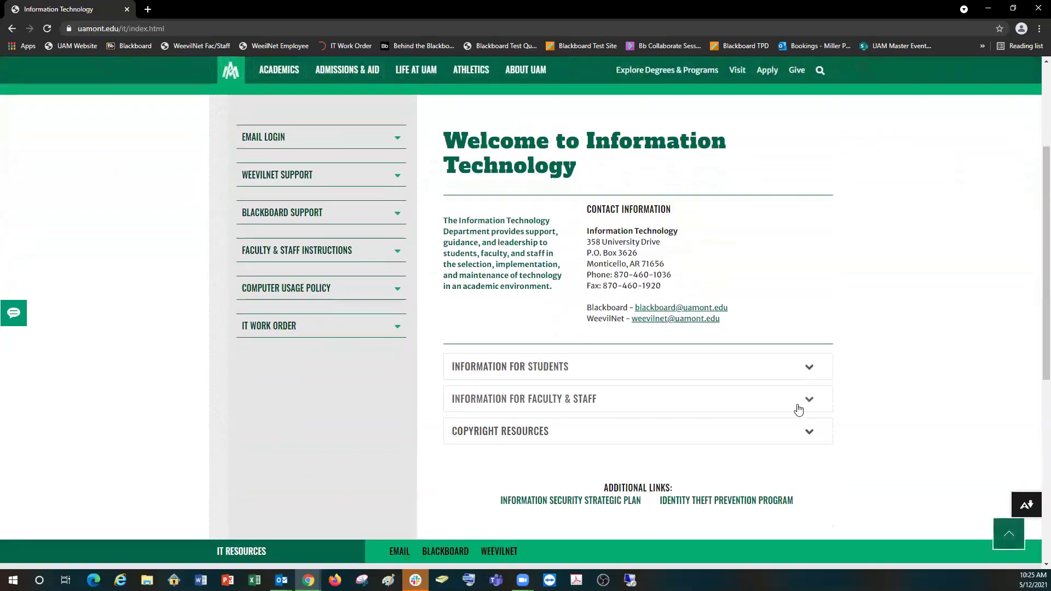
click(596, 371)
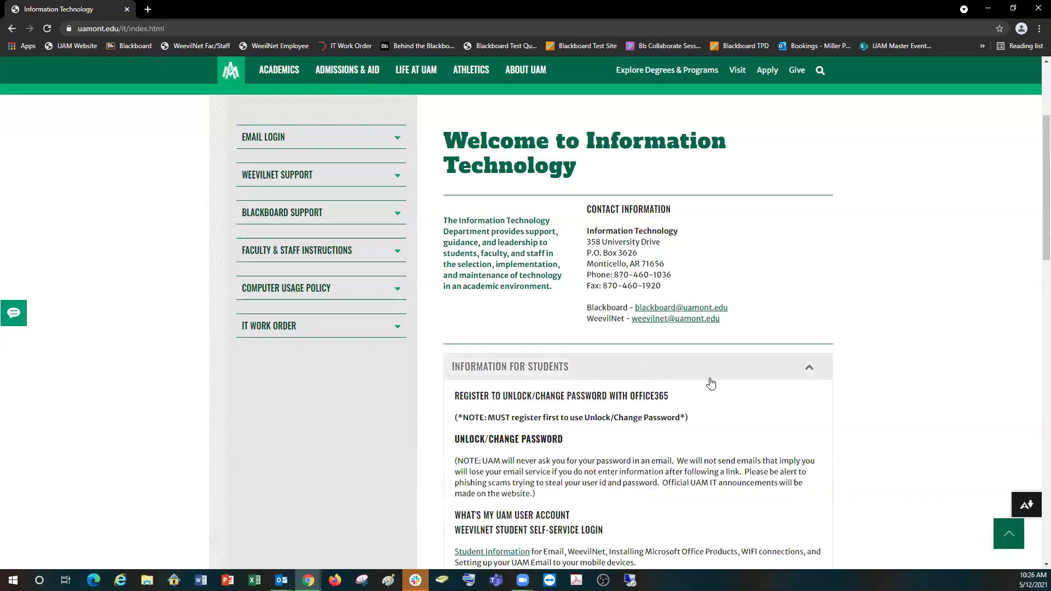
scroll(710, 383, down, 1)
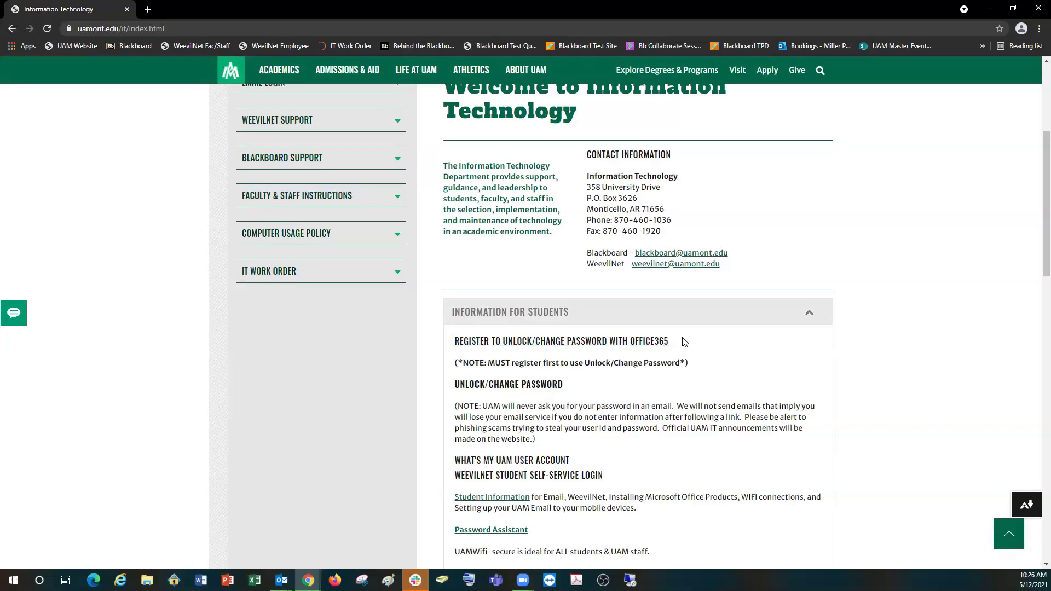
click(568, 343)
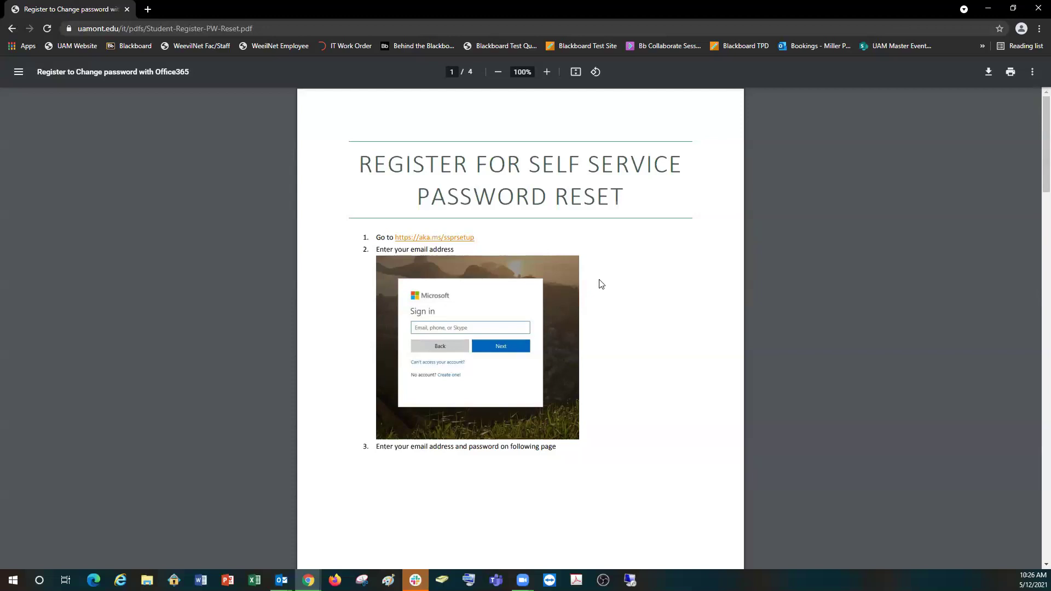
click(450, 238)
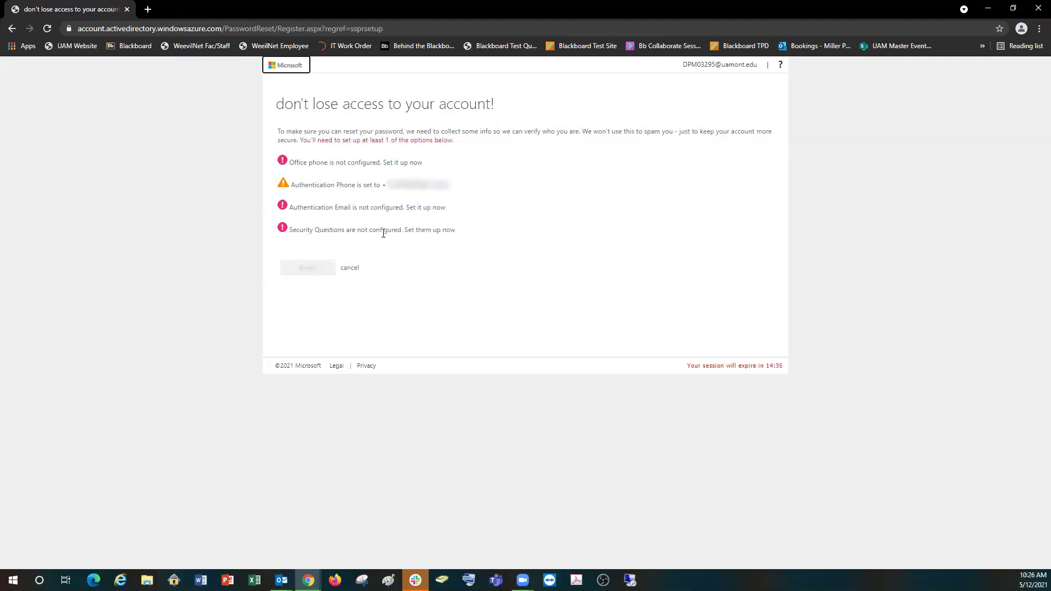
- Set up the office phone as United States (+1) with the saved number and request a verification call
click(395, 163)
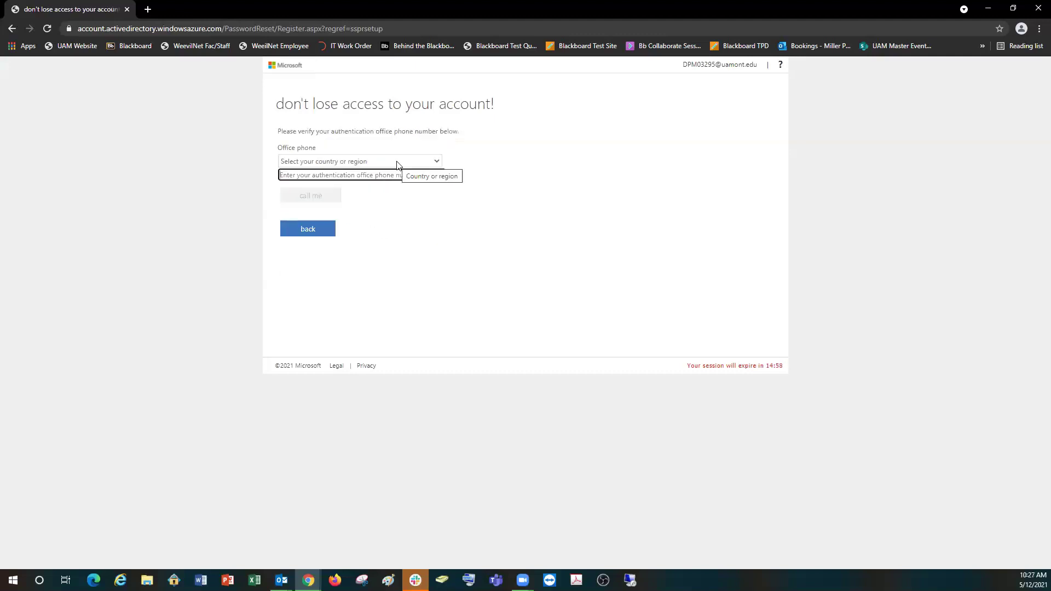
click(382, 160)
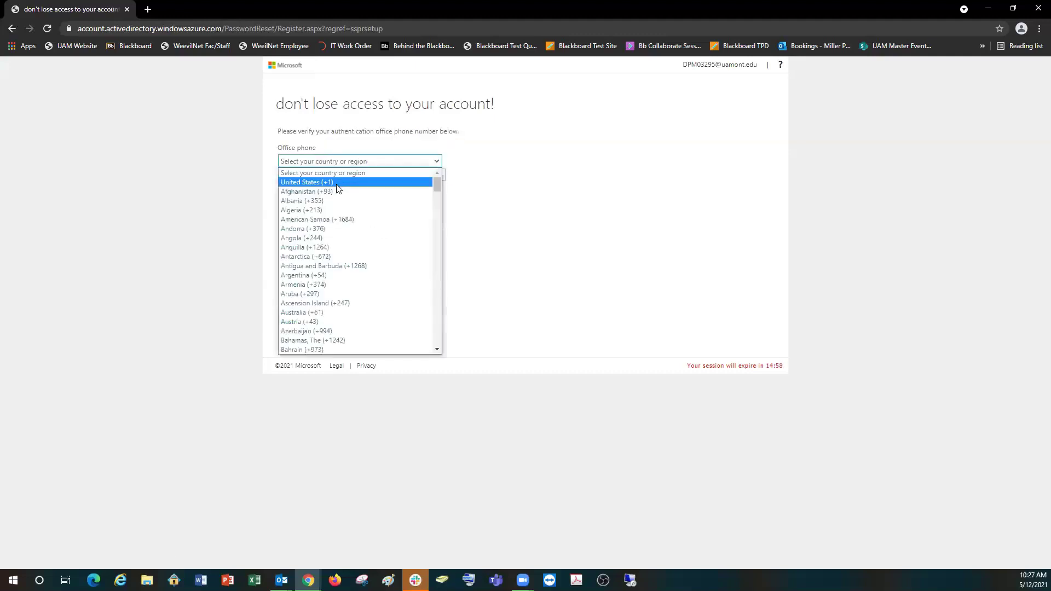
click(298, 186)
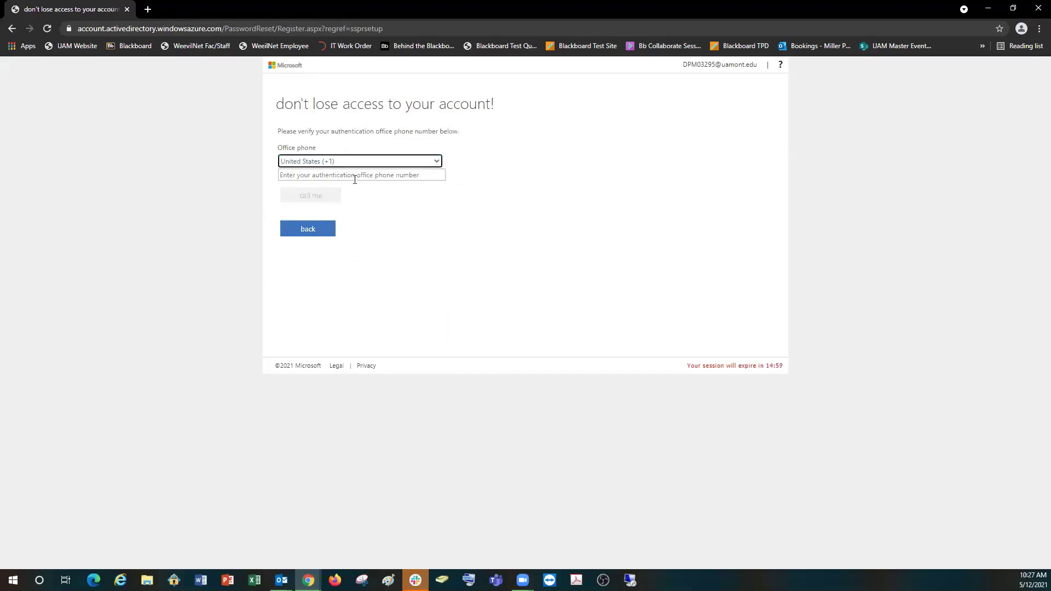
click(356, 175)
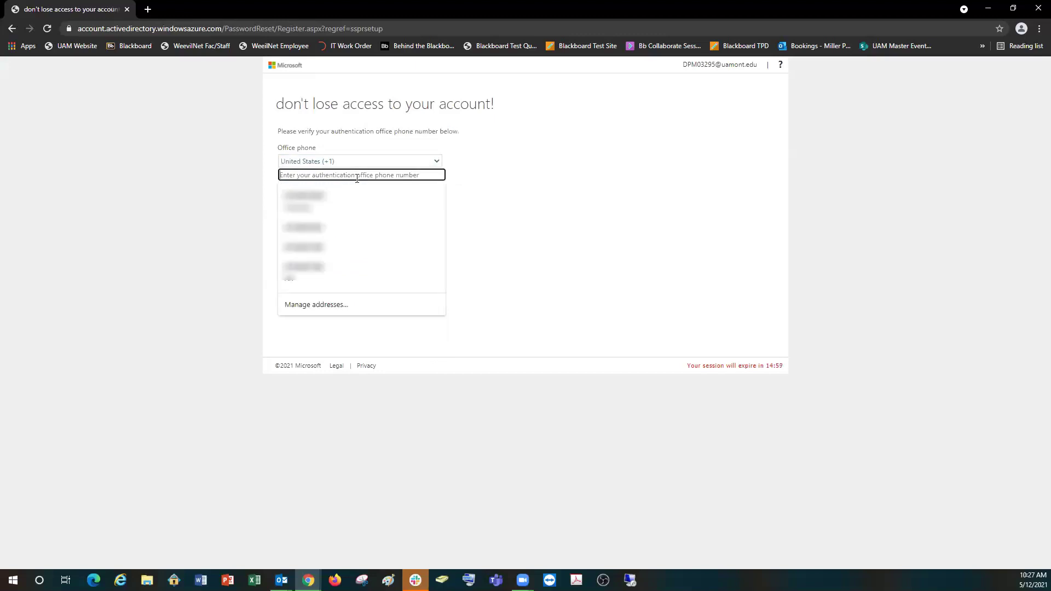
click(340, 224)
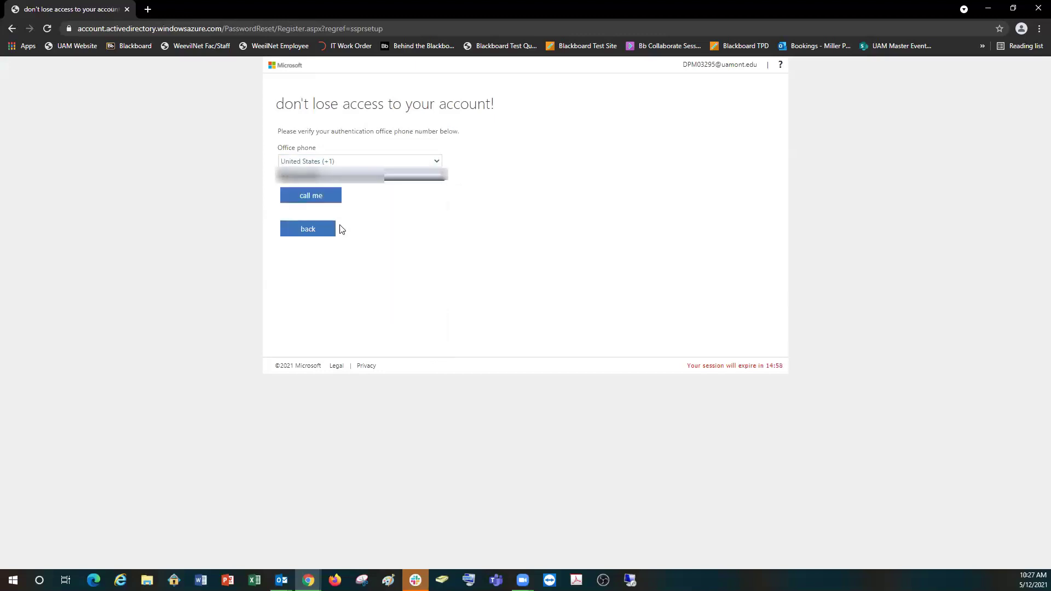
click(323, 199)
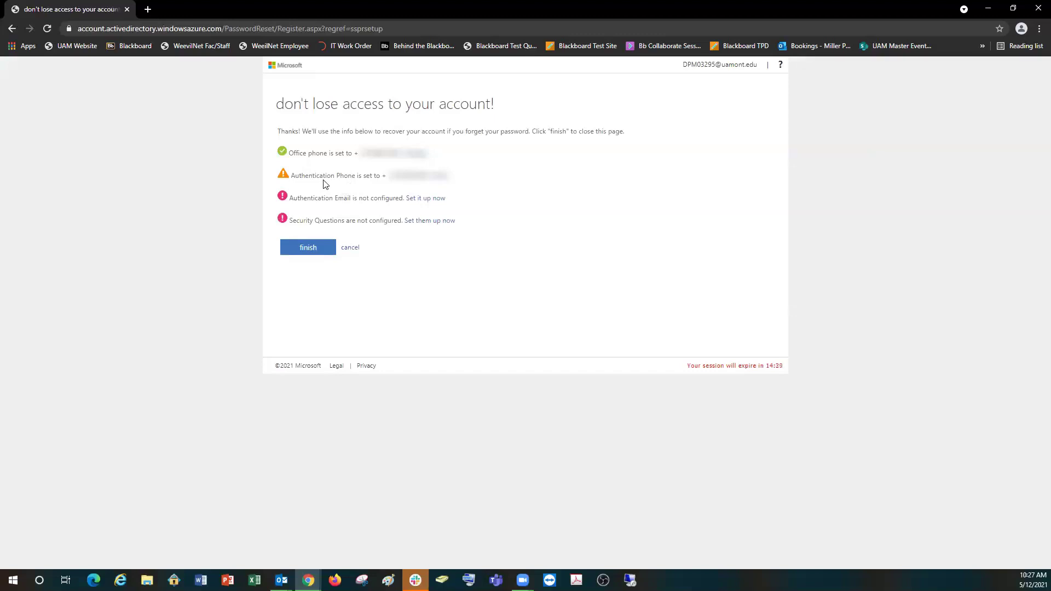
- Verify the authentication phone with a verification call
click(446, 179)
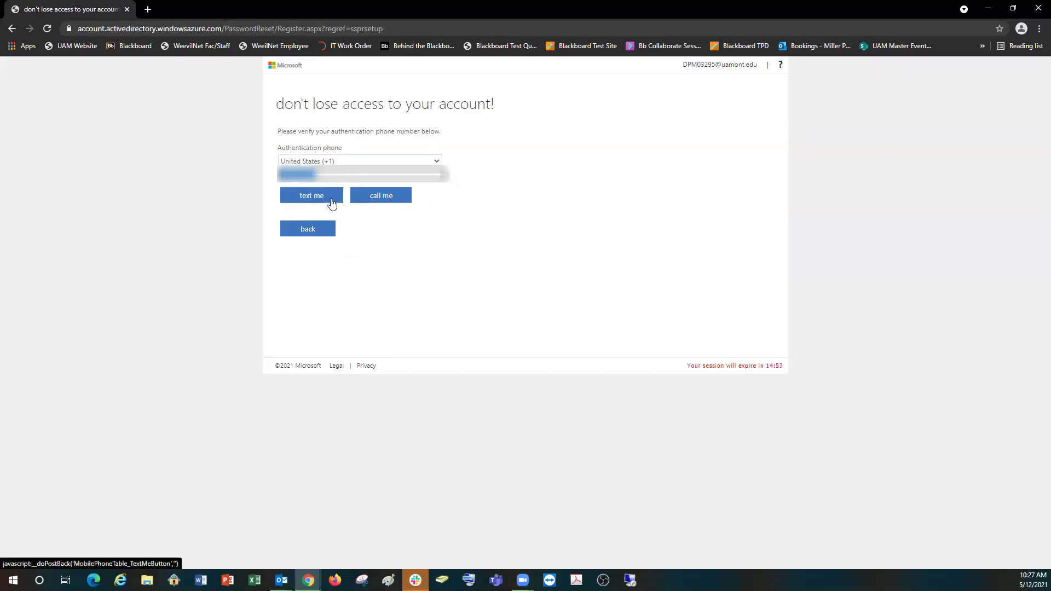
click(386, 200)
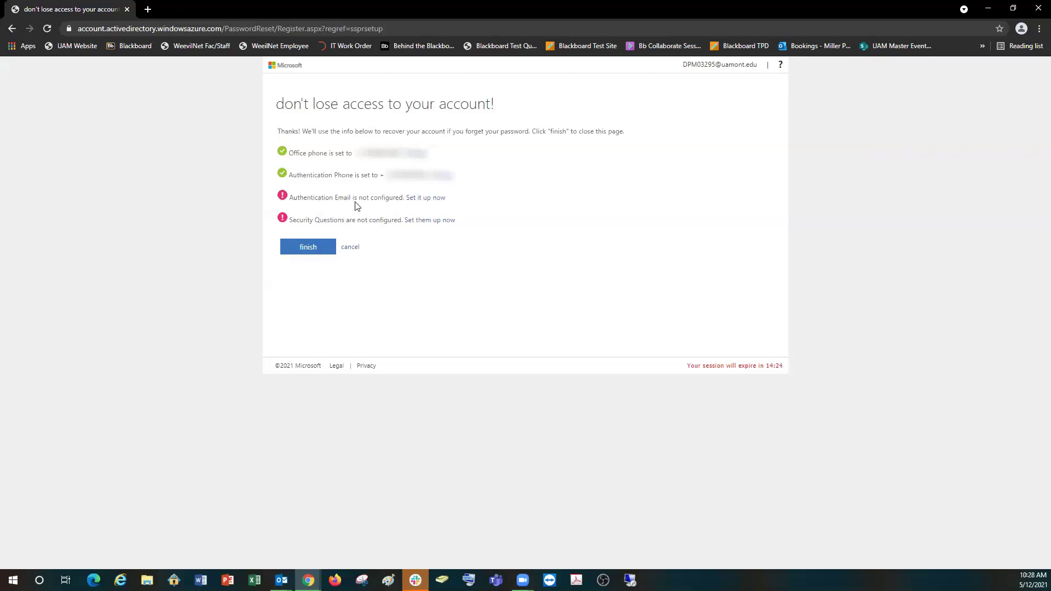
- Enter the user's e-mail address as the authentication email and request a verification email
click(431, 201)
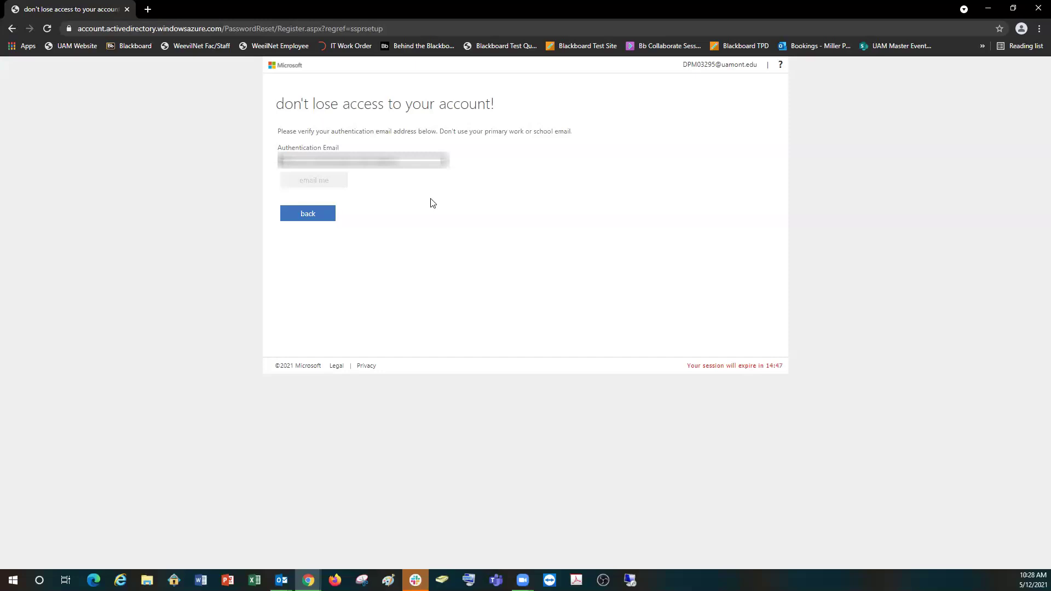
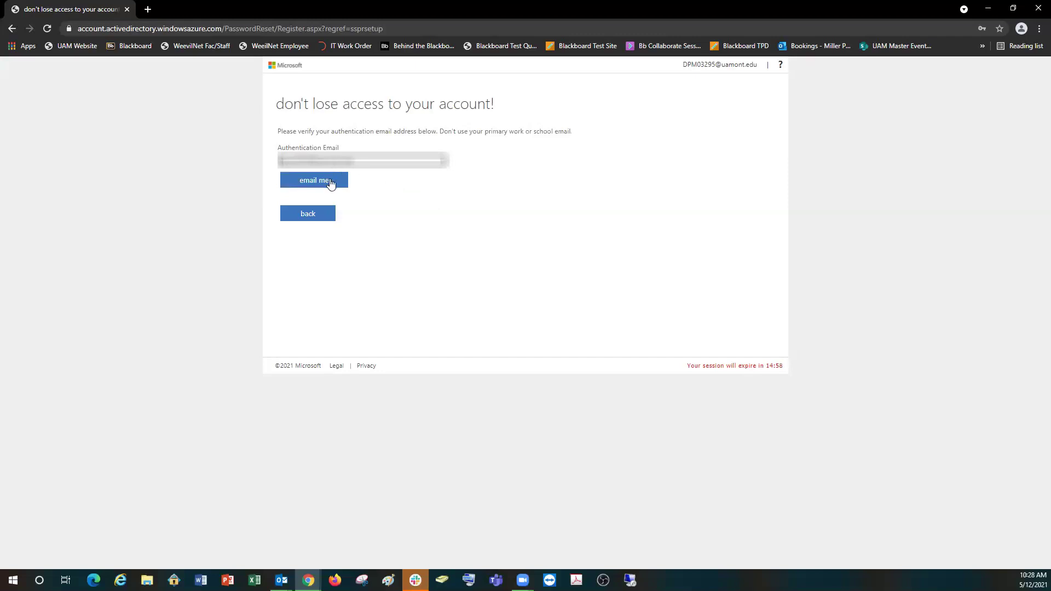
click(329, 185)
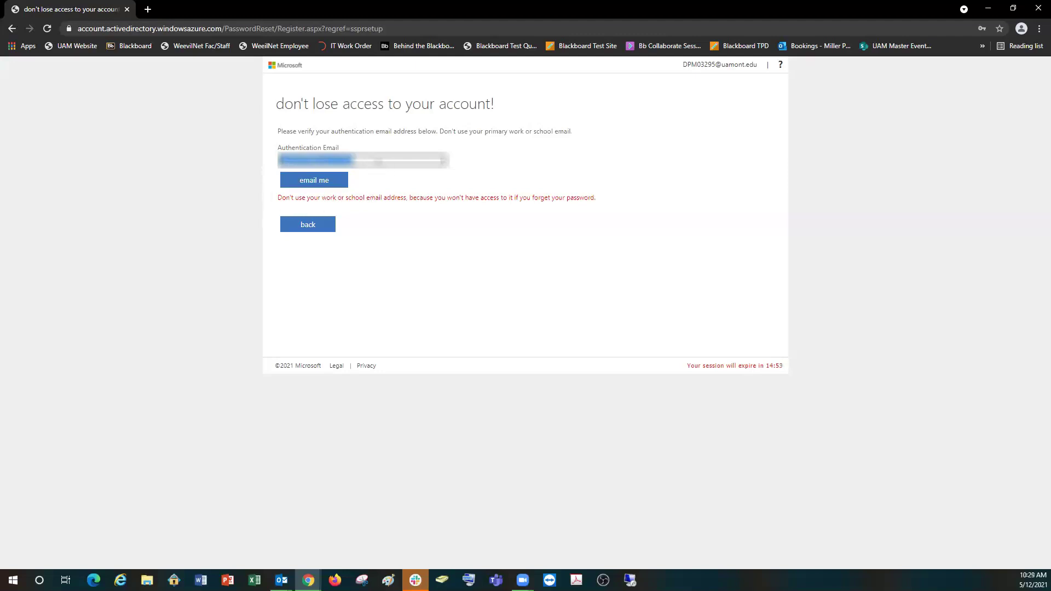
- Correct the authentication e-mail address, resend the code, and enter the received verification code
click(350, 160)
key(BackSpace)
key(BackSpace)
key(BackSpace)
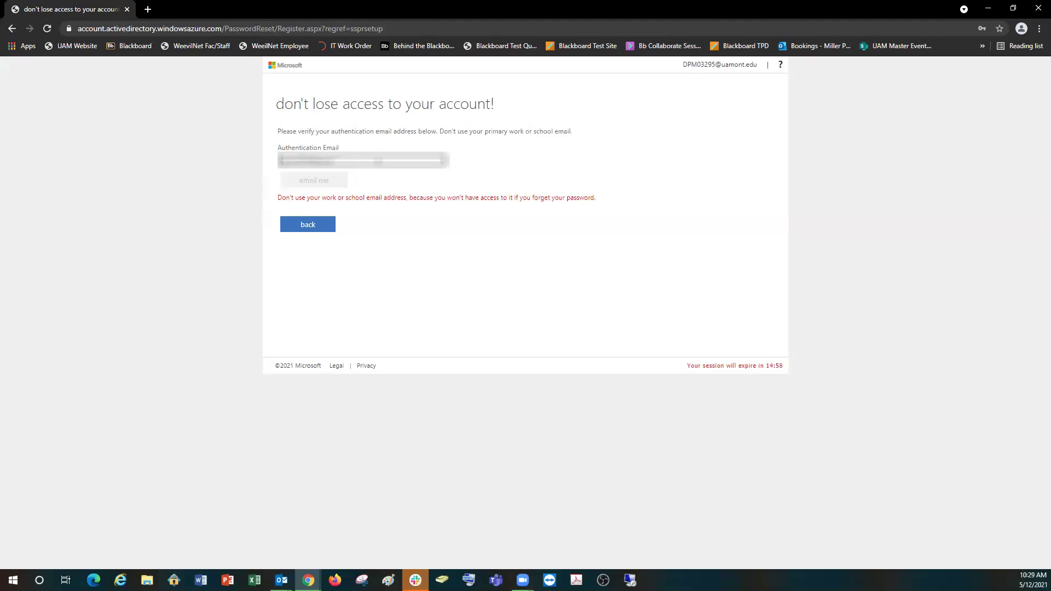
key(BackSpace)
click(314, 182)
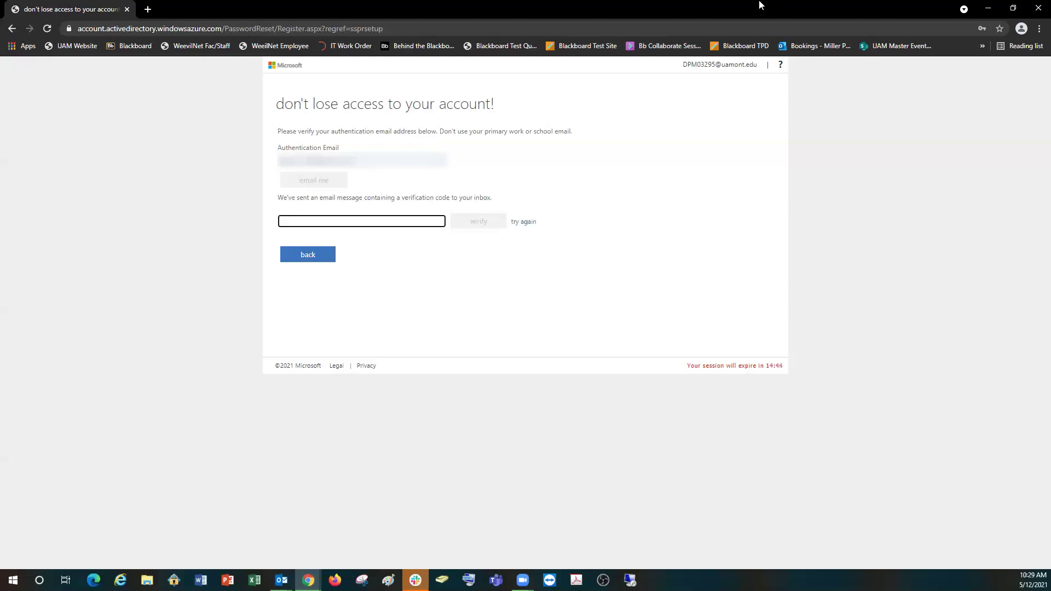
key(ctrl+v)
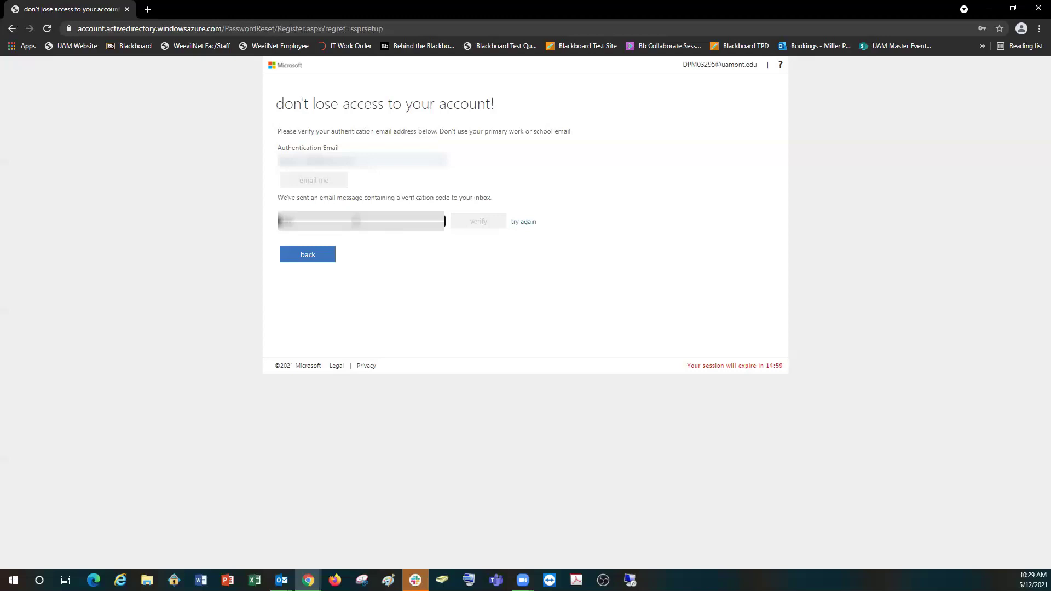
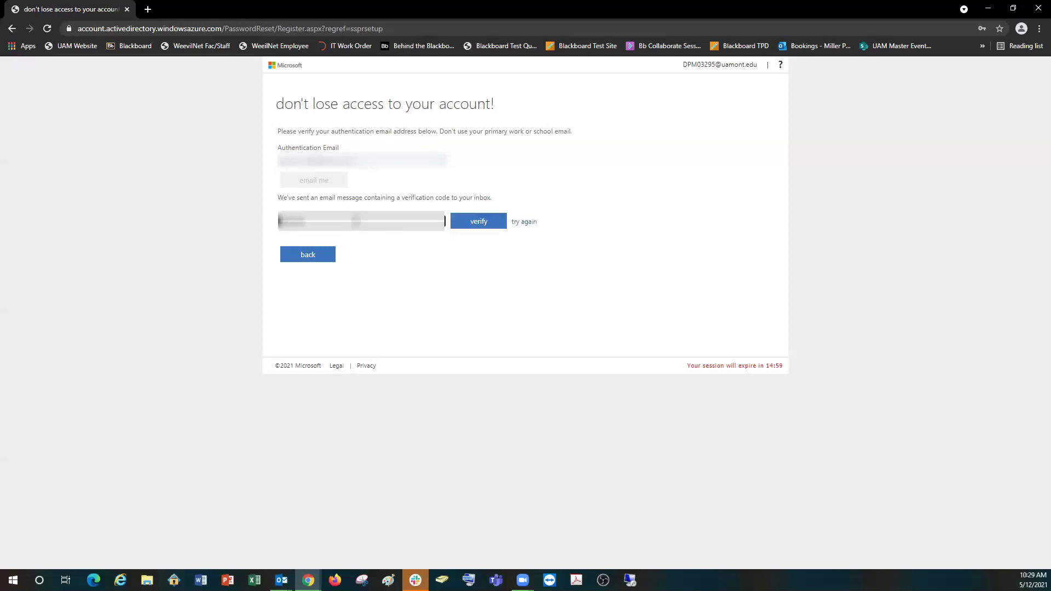
- Verify the emailed code, dismiss Chrome's save-password offer, and start the security questions setup
click(482, 226)
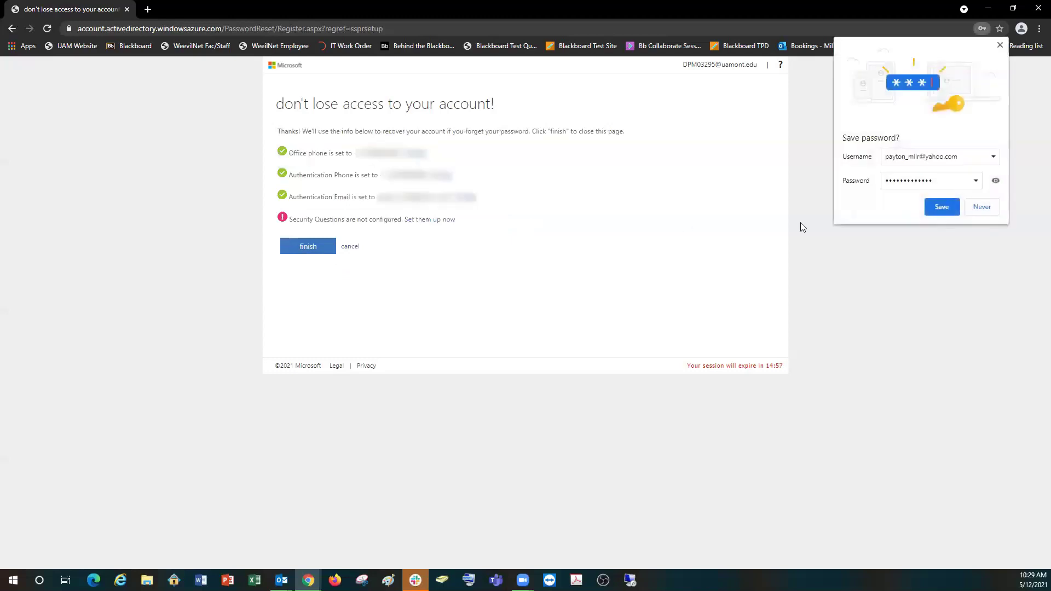
click(982, 207)
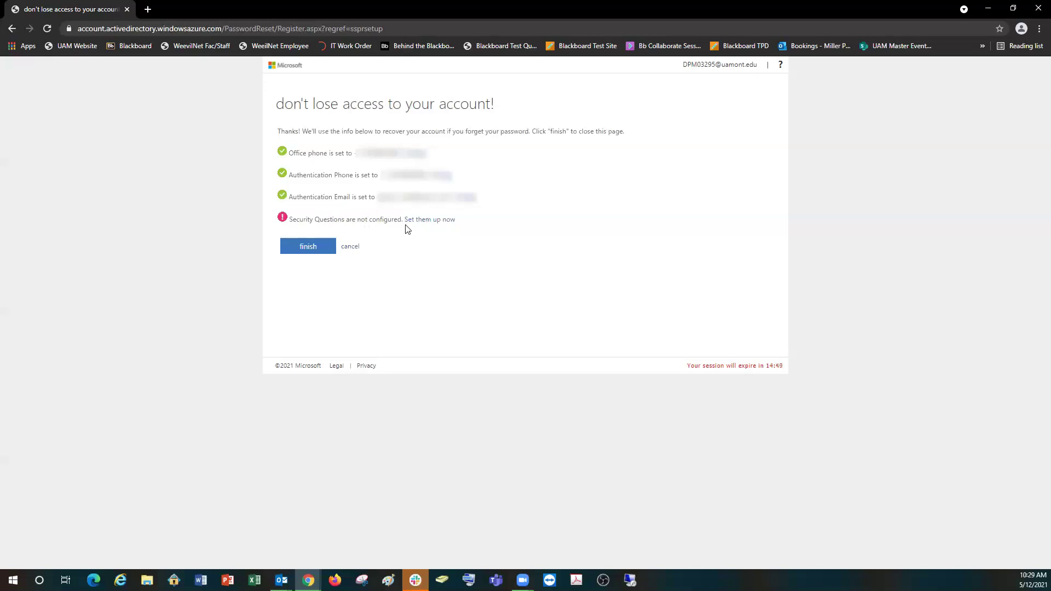
click(428, 221)
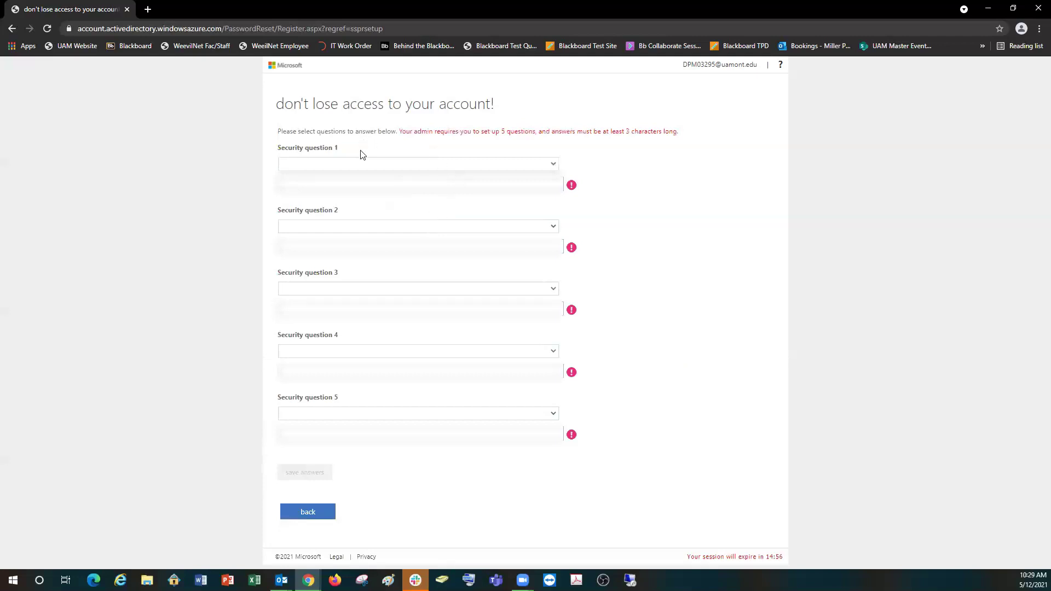
- Choose and answer questions 1–3: father's middle name, first pet's name, first car make and model
click(389, 164)
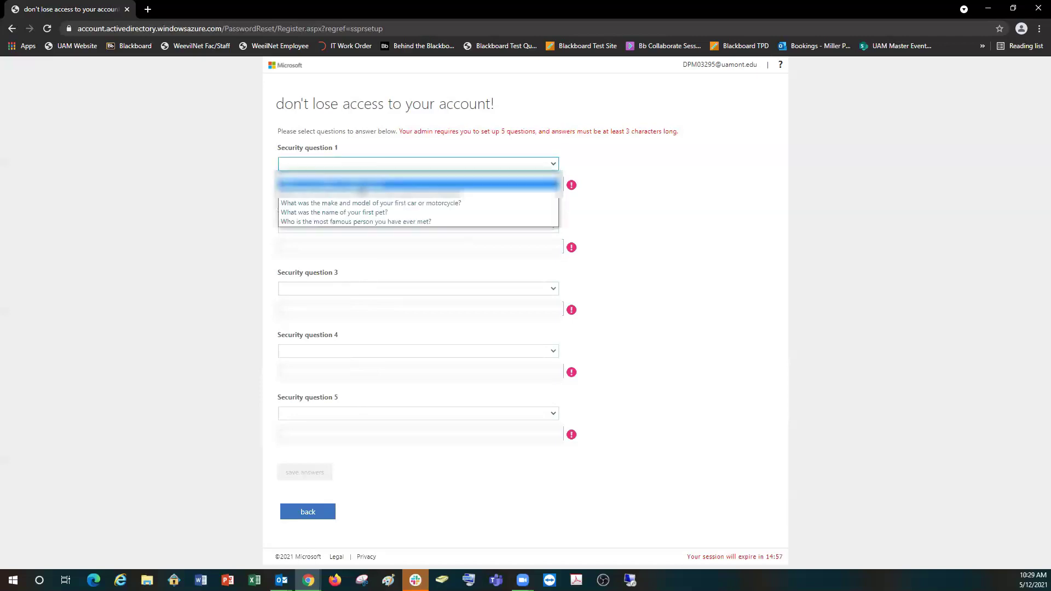
click(340, 186)
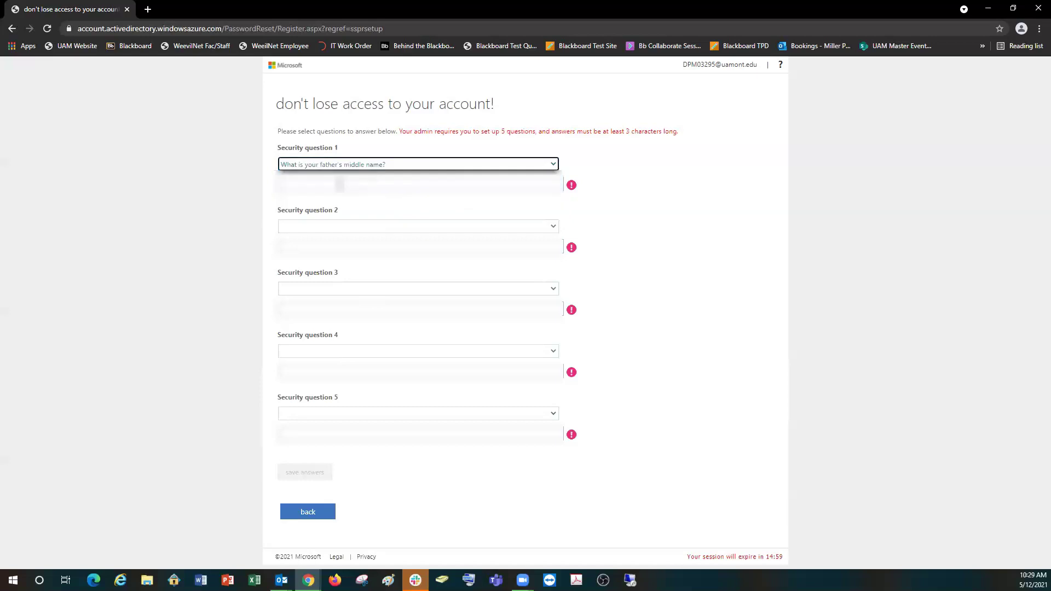
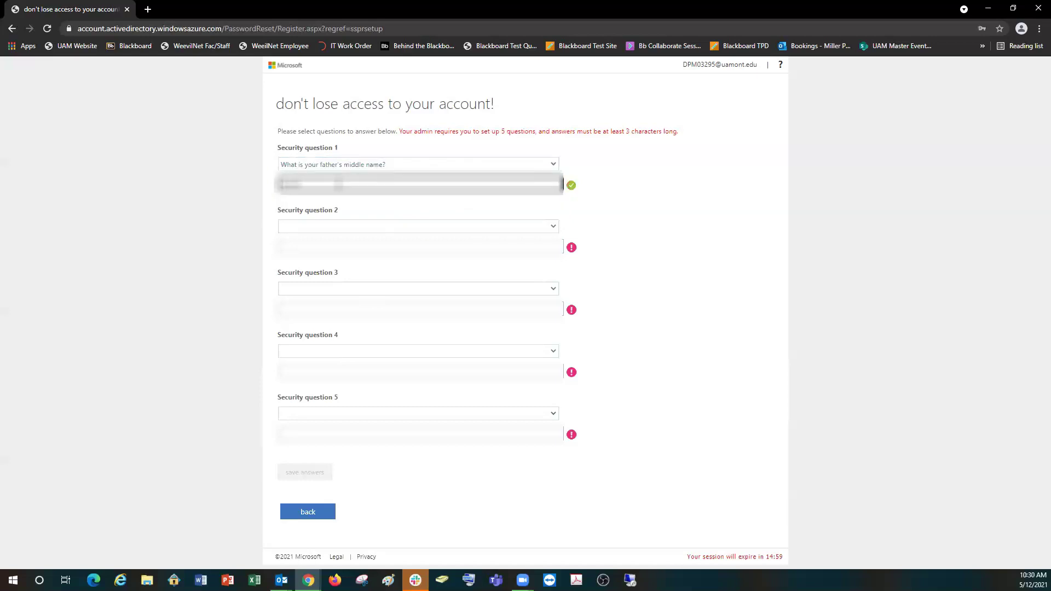
click(352, 227)
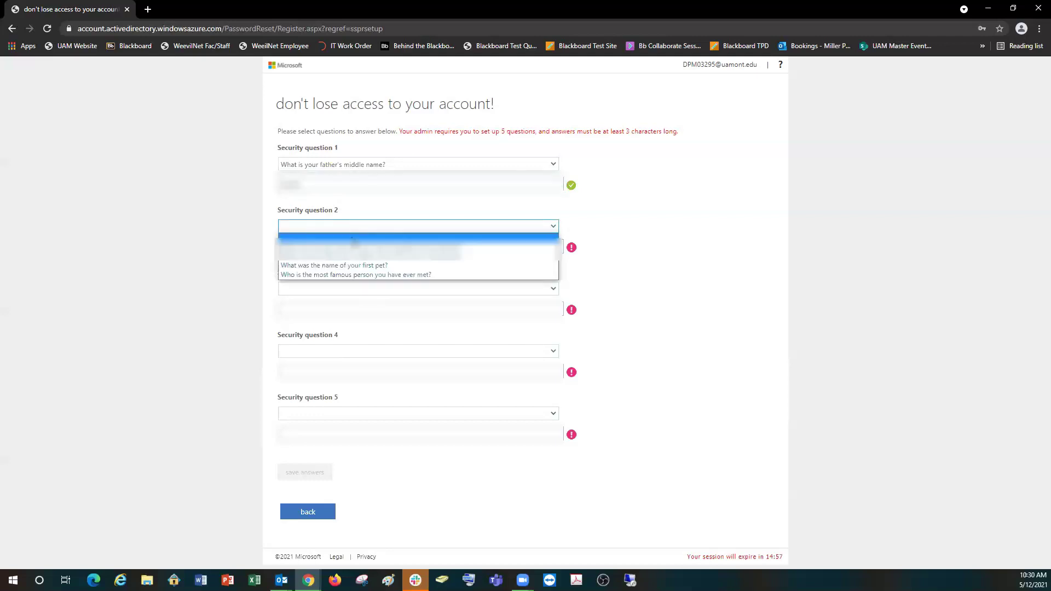
click(353, 266)
click(340, 248)
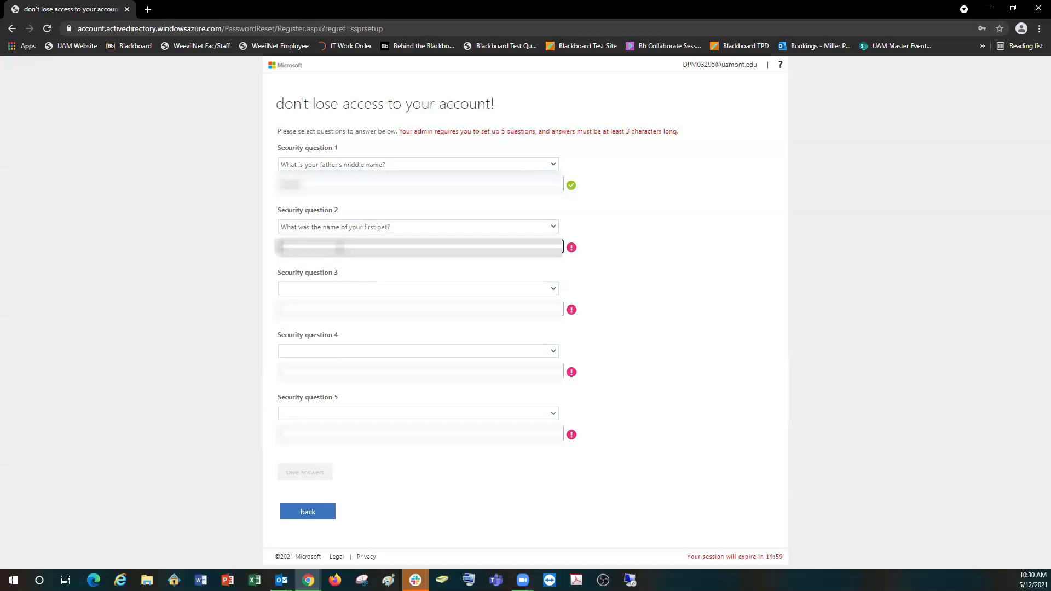
click(350, 288)
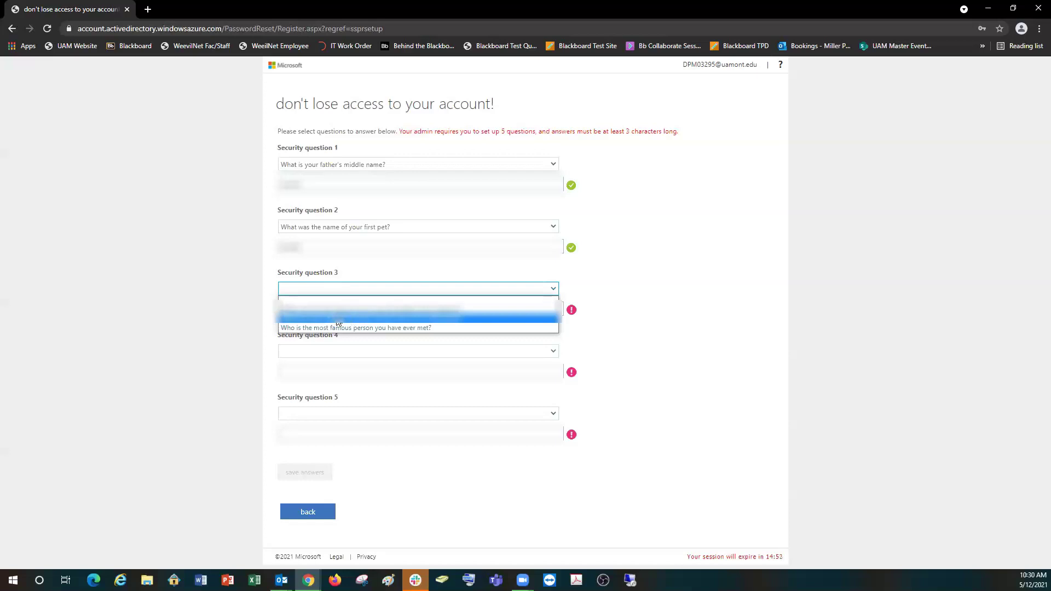
click(338, 318)
click(335, 309)
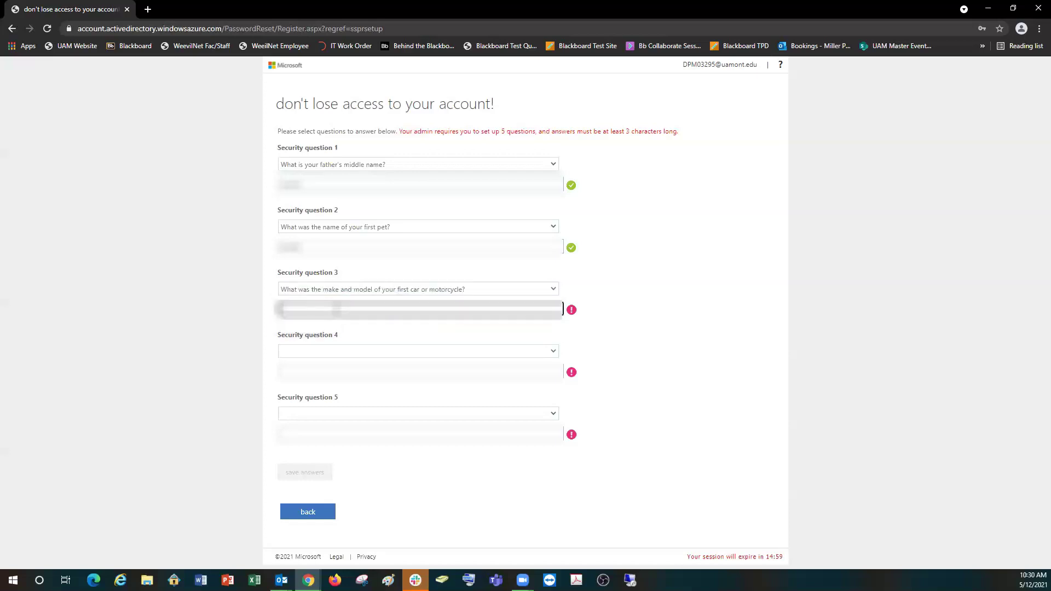
- Choose question 4, favorite grade school teacher, and answer it; choose question 5, most famous person met
click(341, 351)
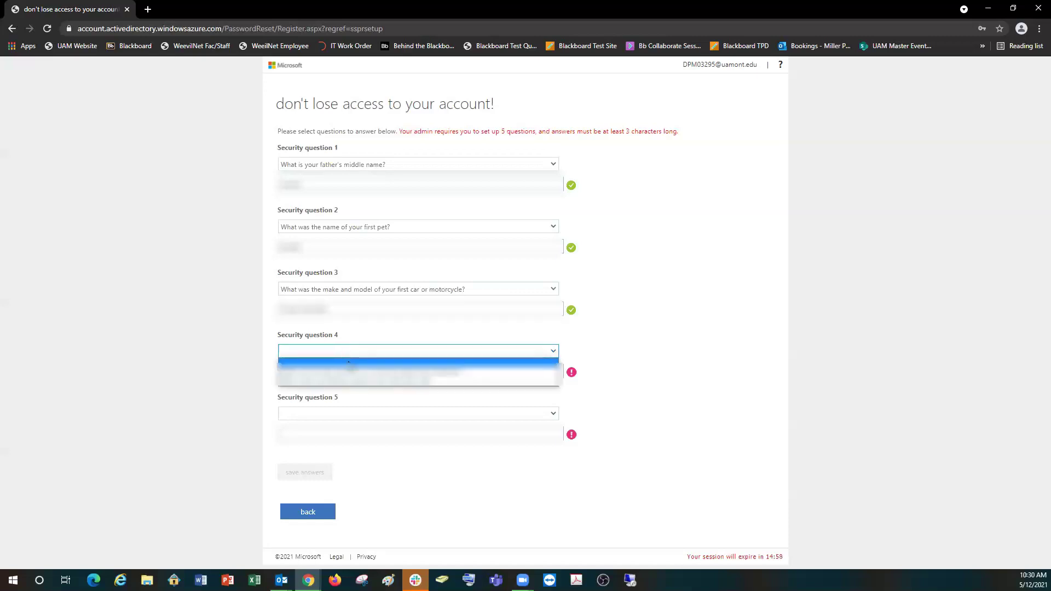
click(357, 375)
click(345, 374)
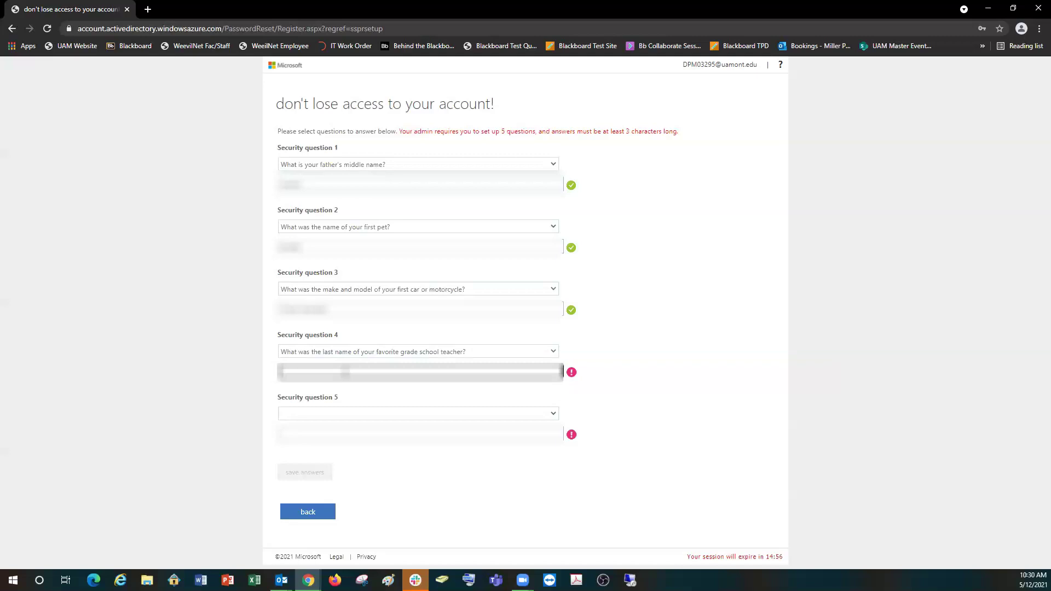
click(344, 413)
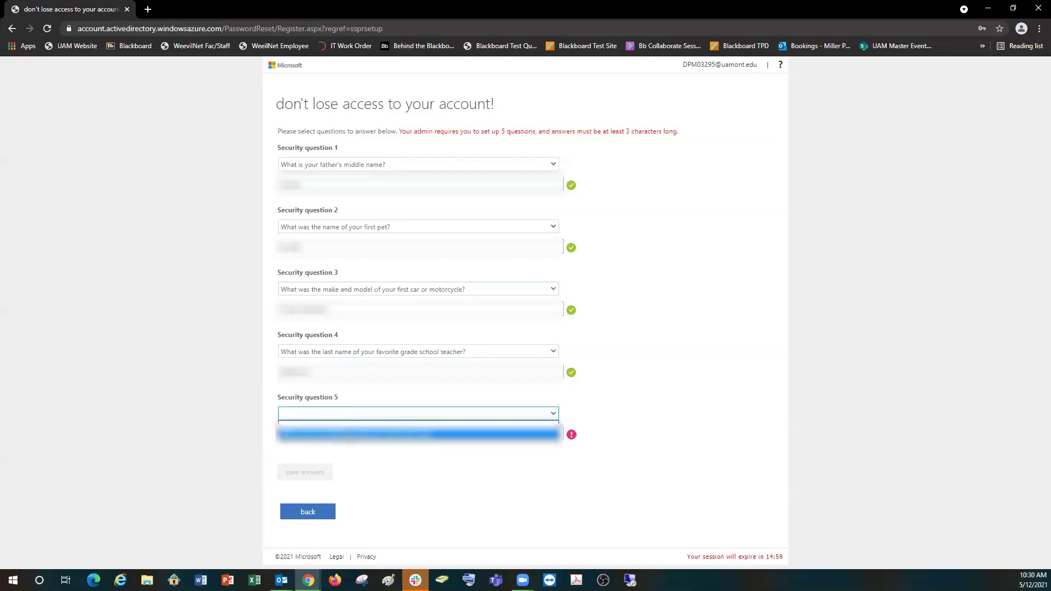
click(347, 434)
click(347, 434)
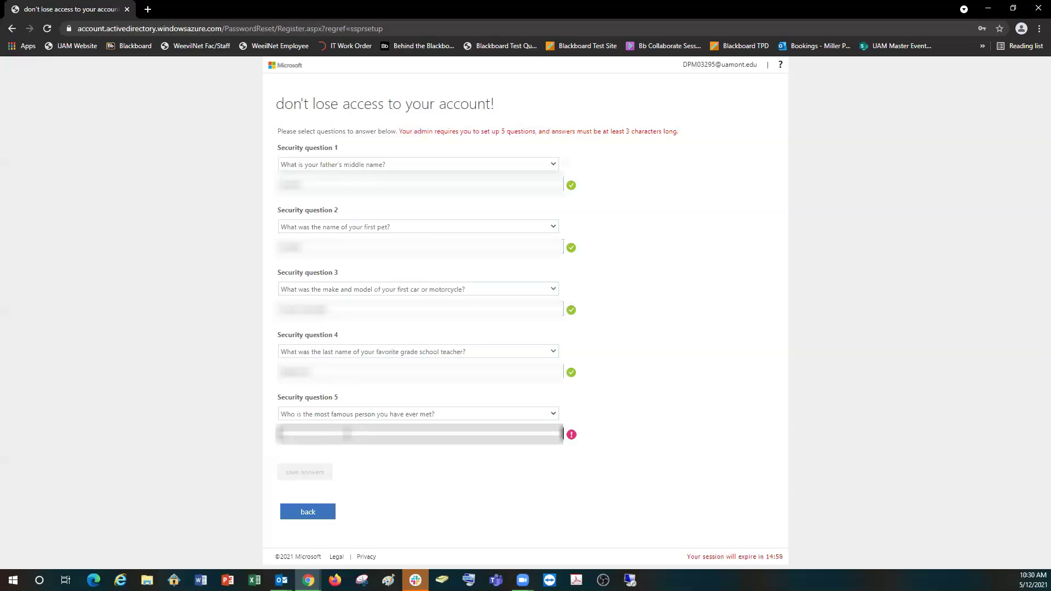
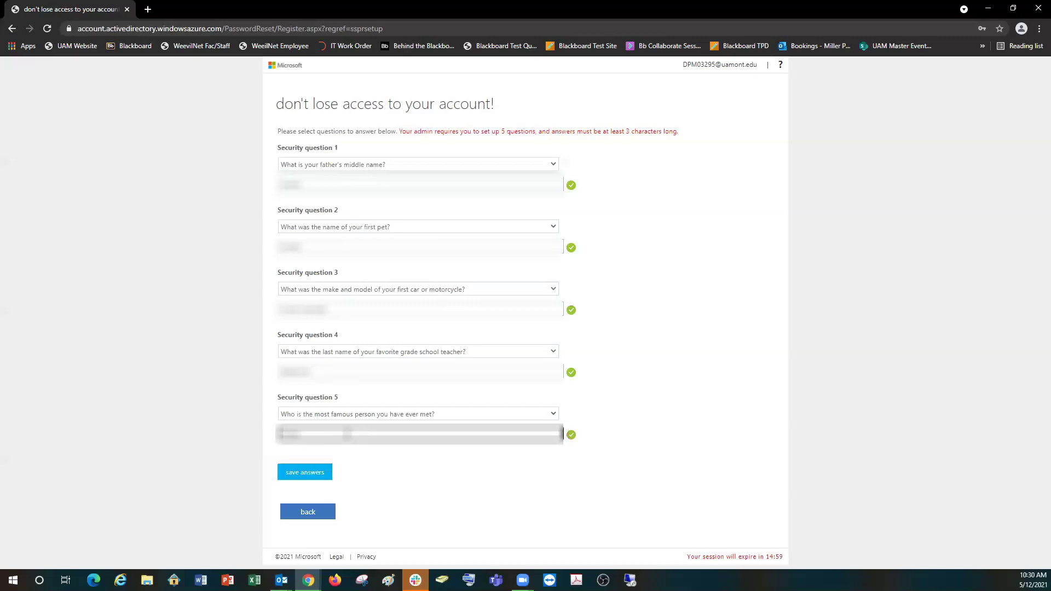
- Complete the fifth answer, save all five security answers, and finish the registration
click(402, 470)
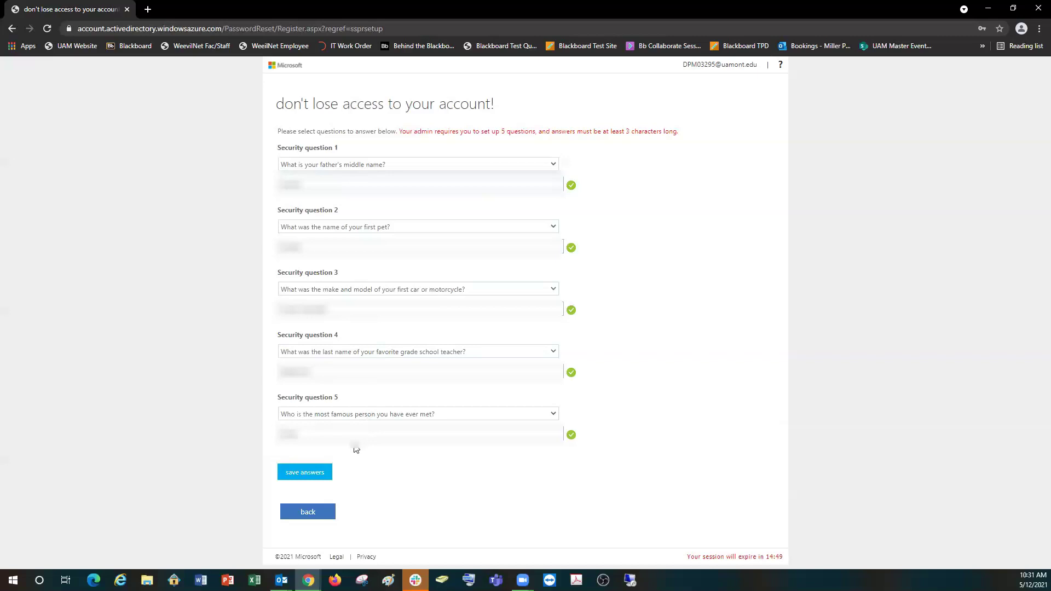
click(305, 473)
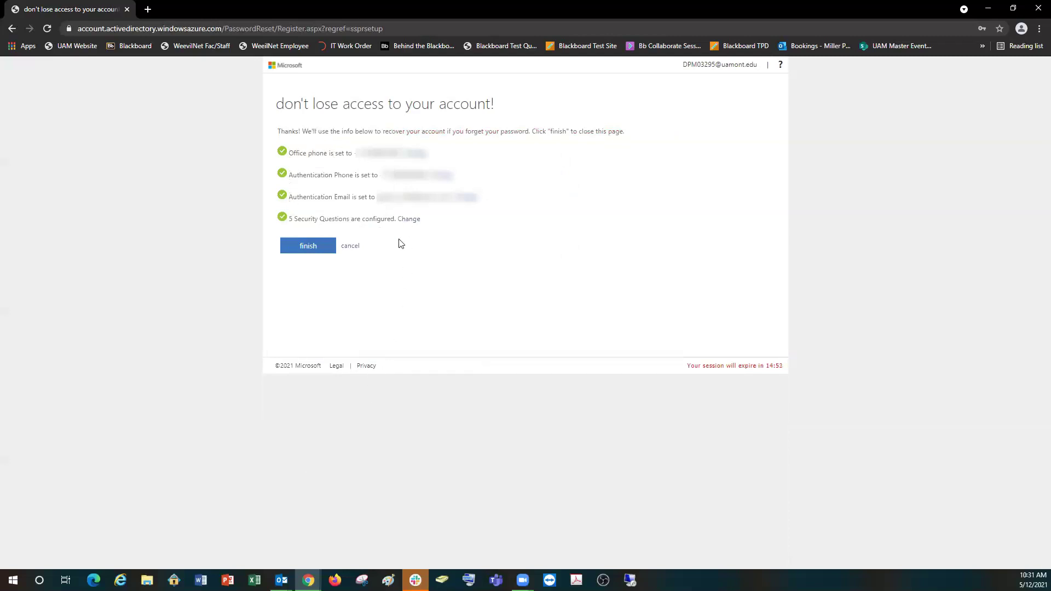
click(305, 252)
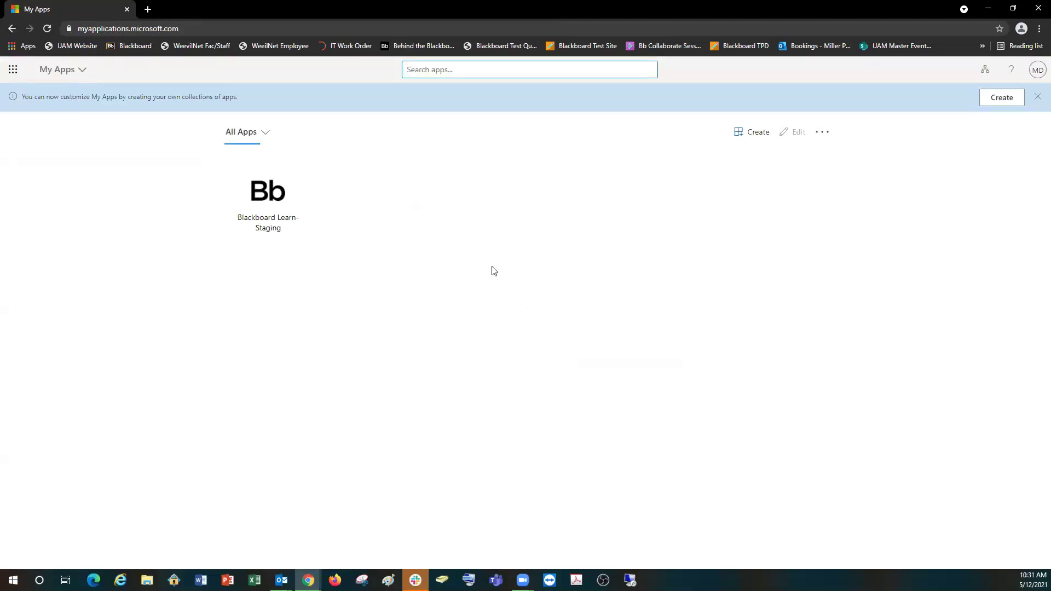
- From the UAM Website bookmark, go via STUDENTS to IT SUPPORT and expand 'Information for Students'
click(75, 47)
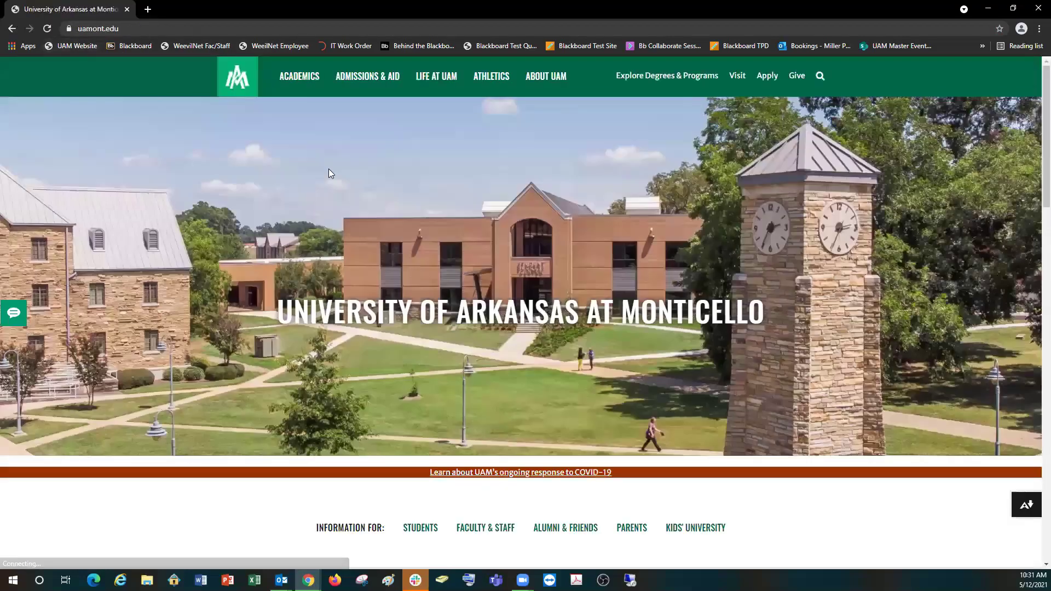
scroll(451, 381, down, 2)
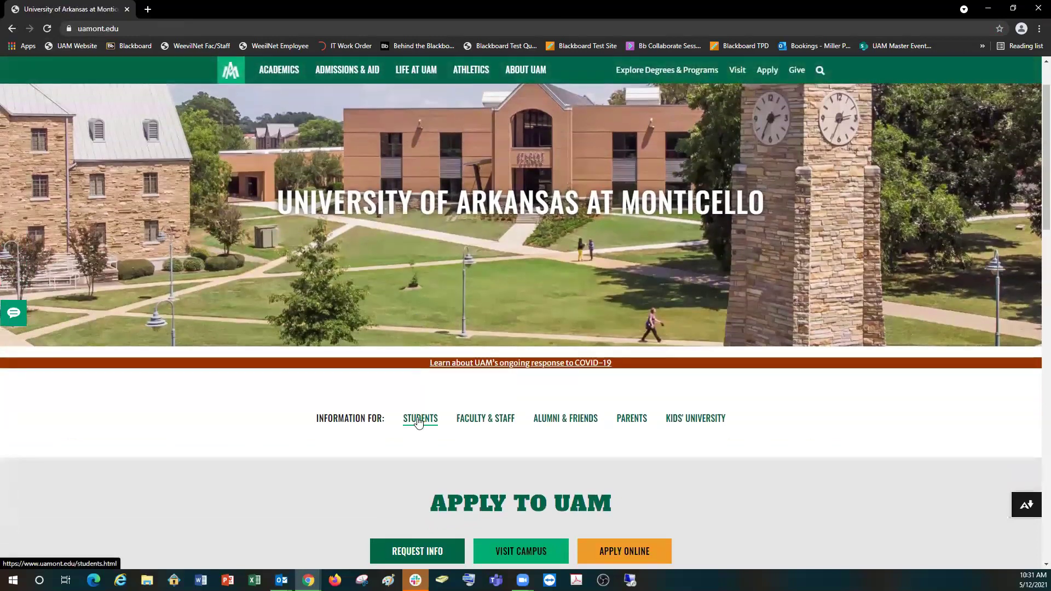
click(419, 421)
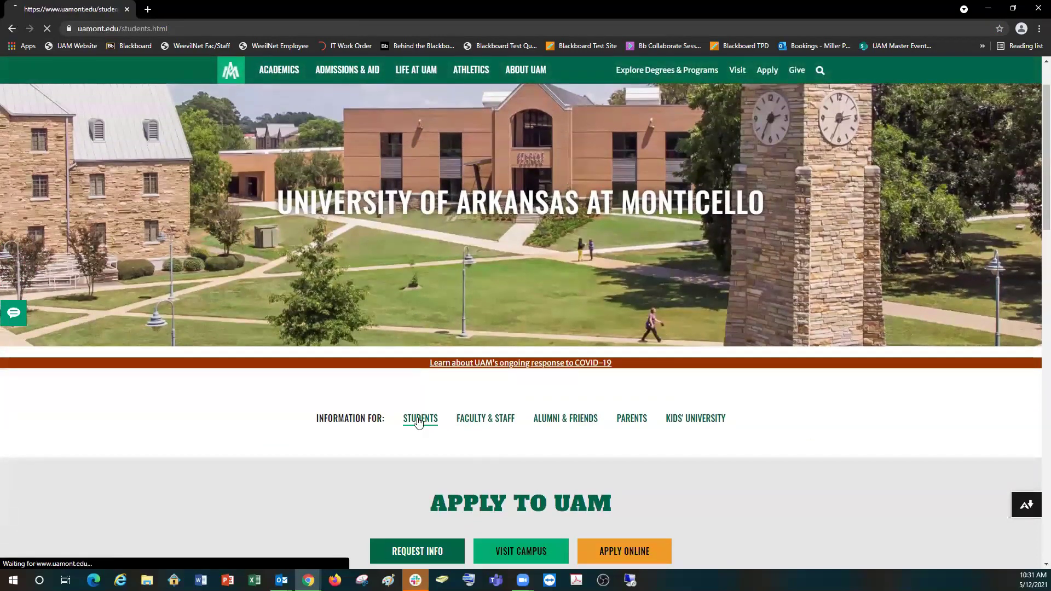
scroll(418, 421, down, 7)
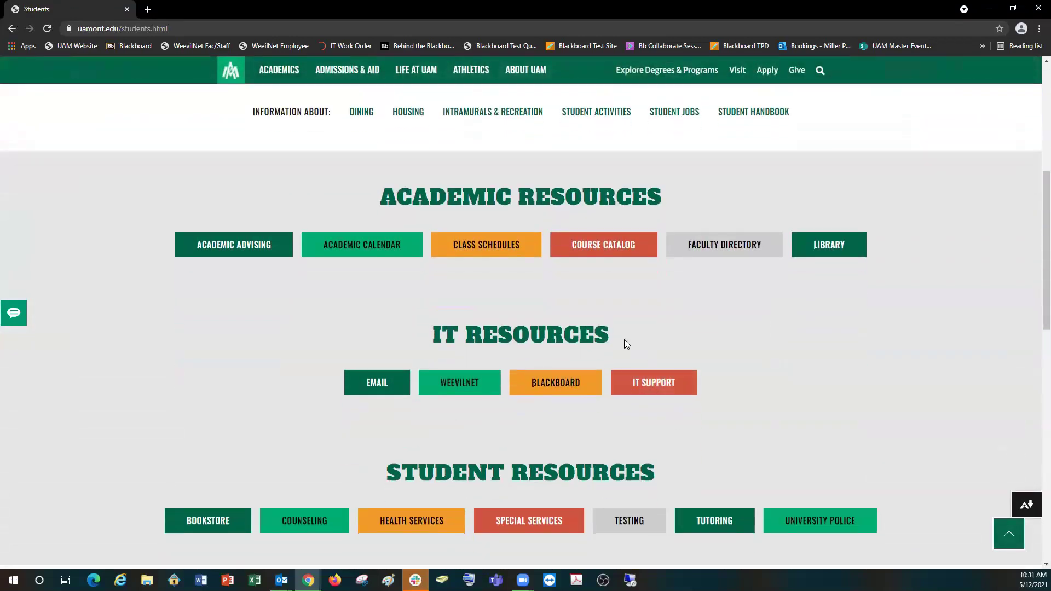
click(654, 383)
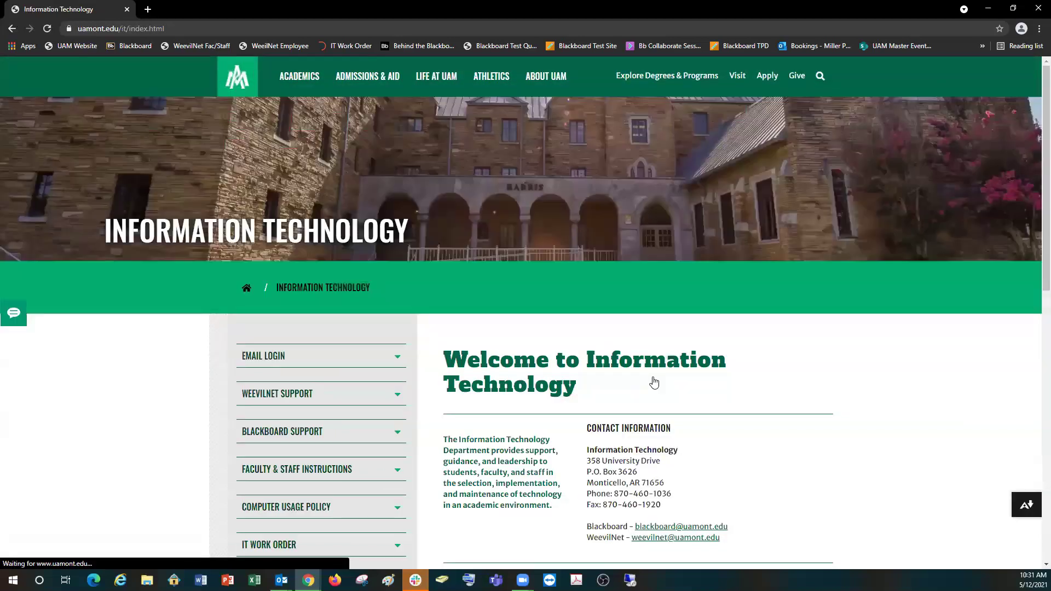
scroll(758, 393, down, 4)
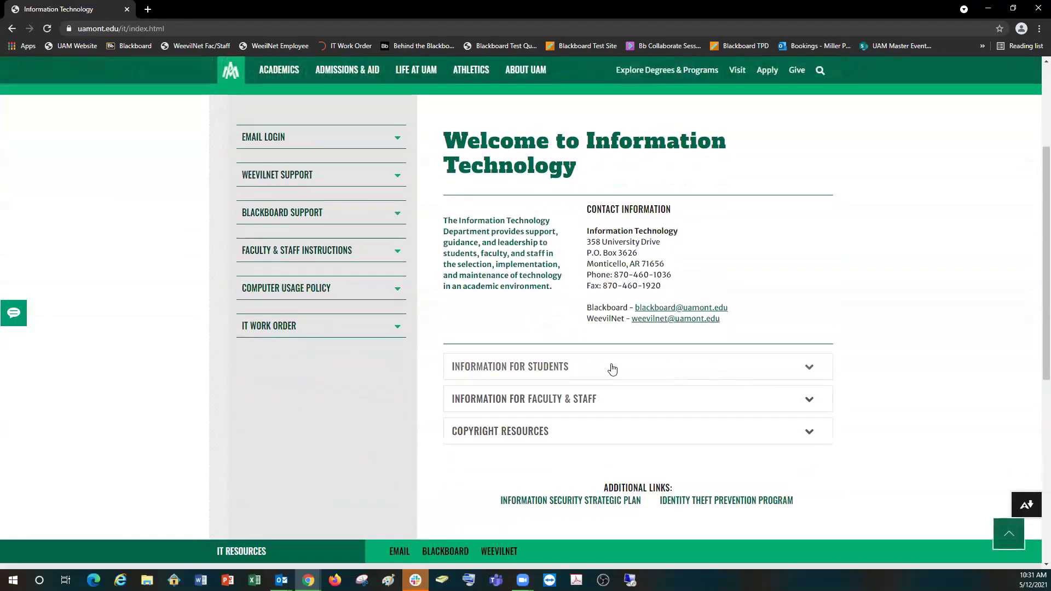
click(611, 369)
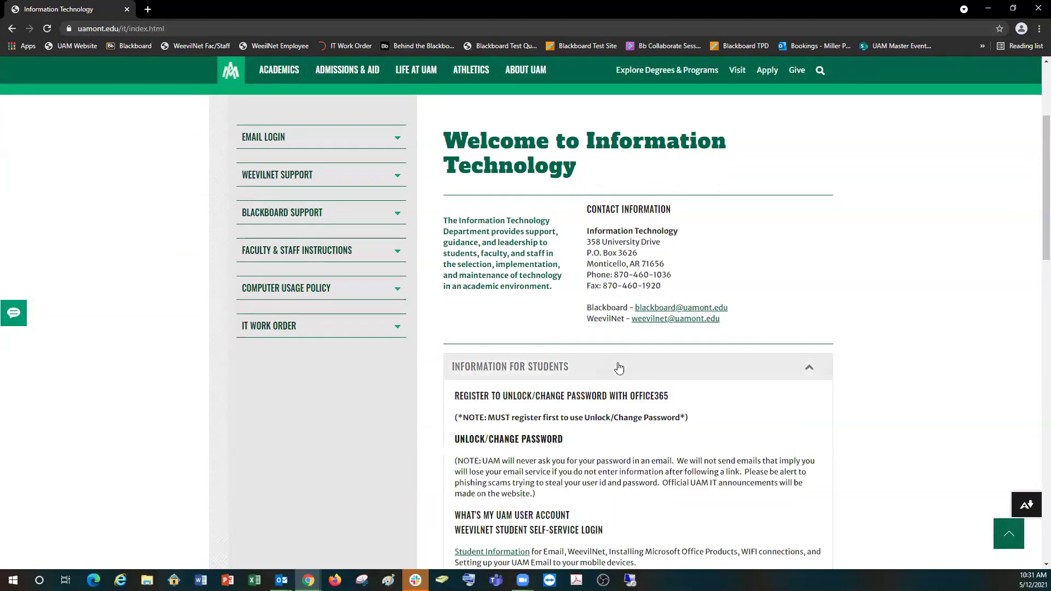
scroll(719, 363, down, 1)
scroll(718, 363, down, 1)
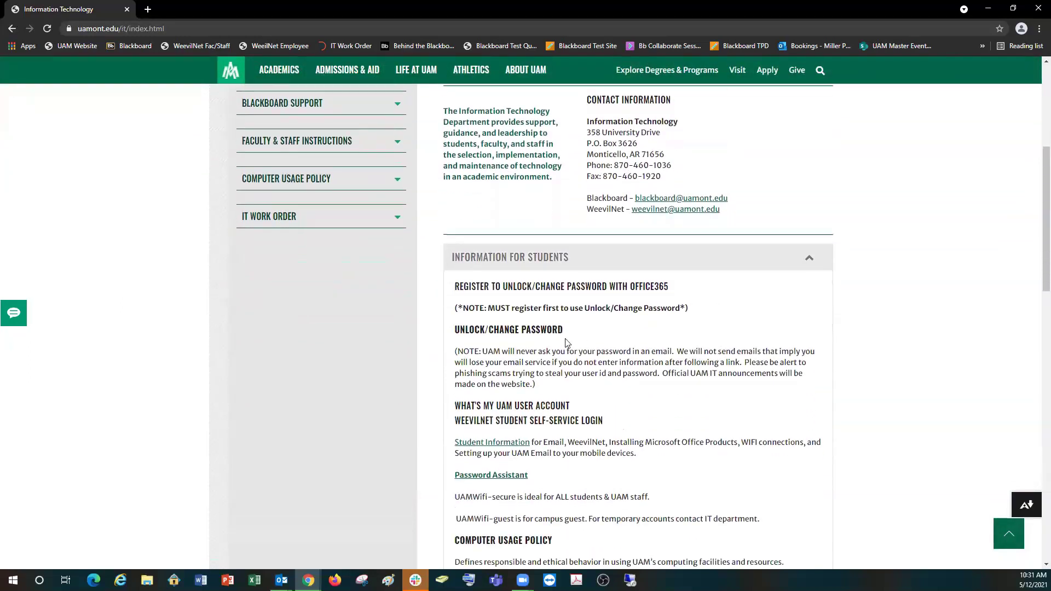